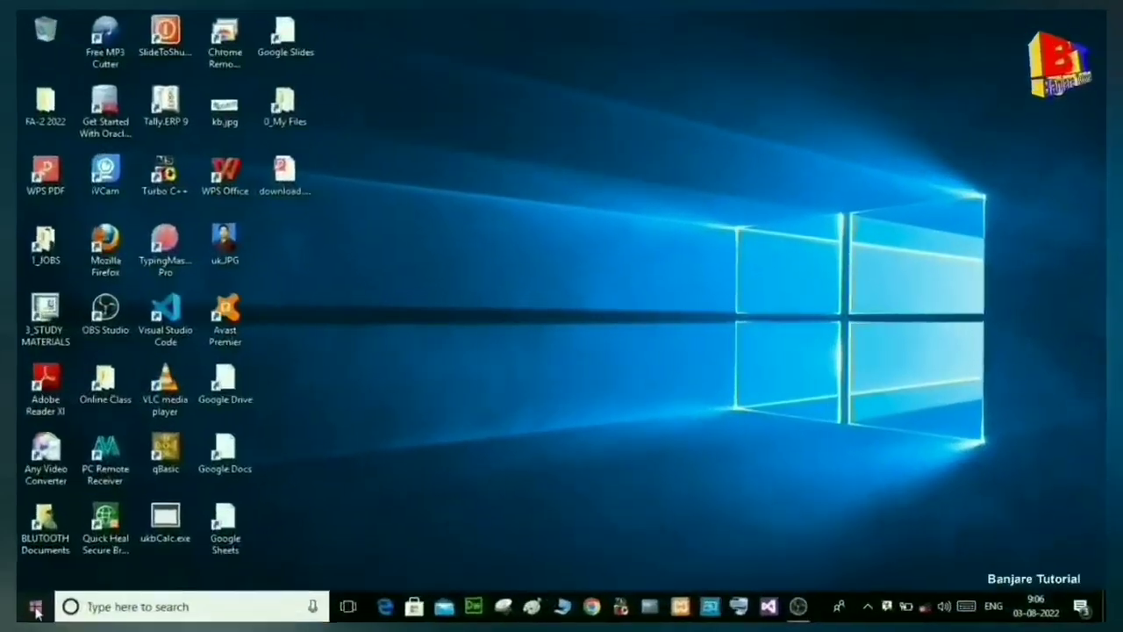
# Step: Launch Microsoft Word 2010 from the Microsoft Office folder in the Windows 10 Start menu
pyautogui.click(19, 616)
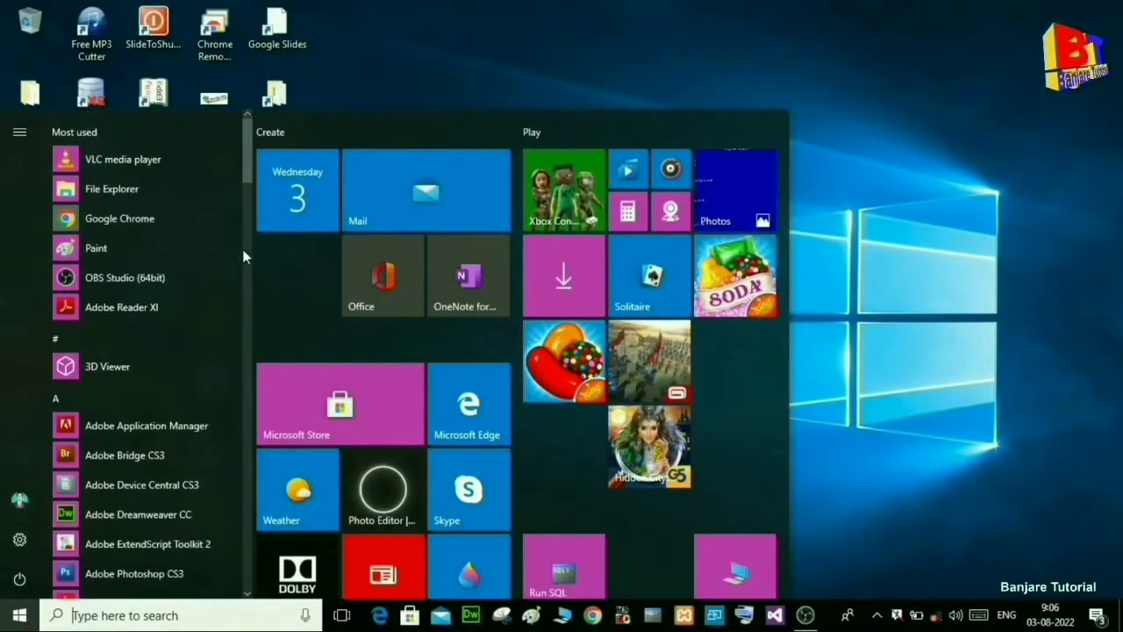
pyautogui.moveTo(245, 175); pyautogui.dragTo(269, 403)
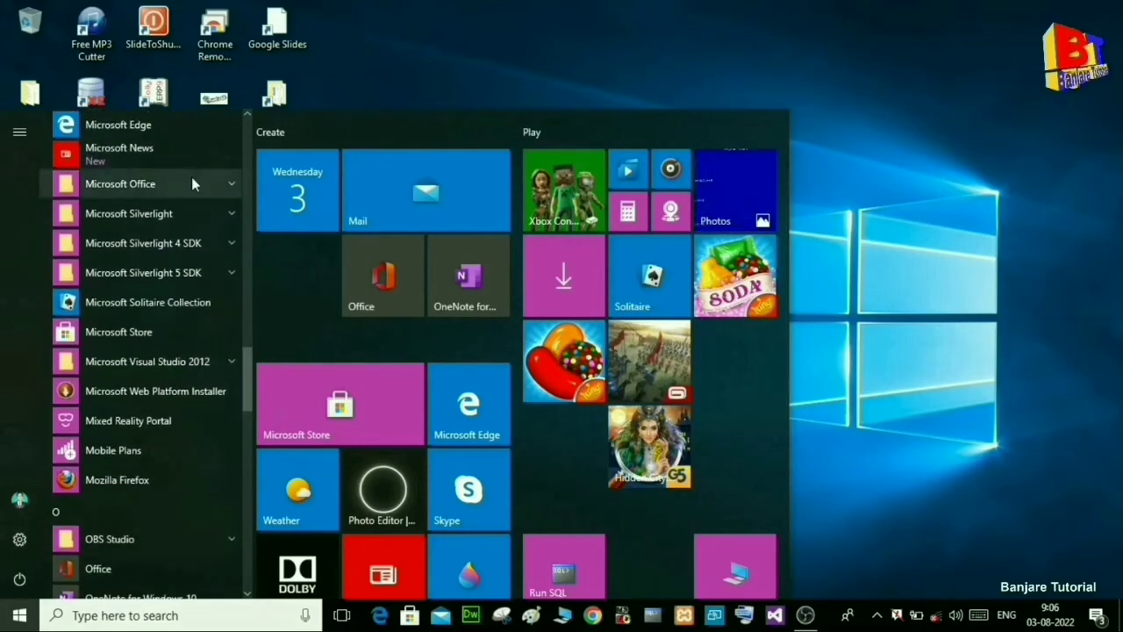
pyautogui.click(191, 180)
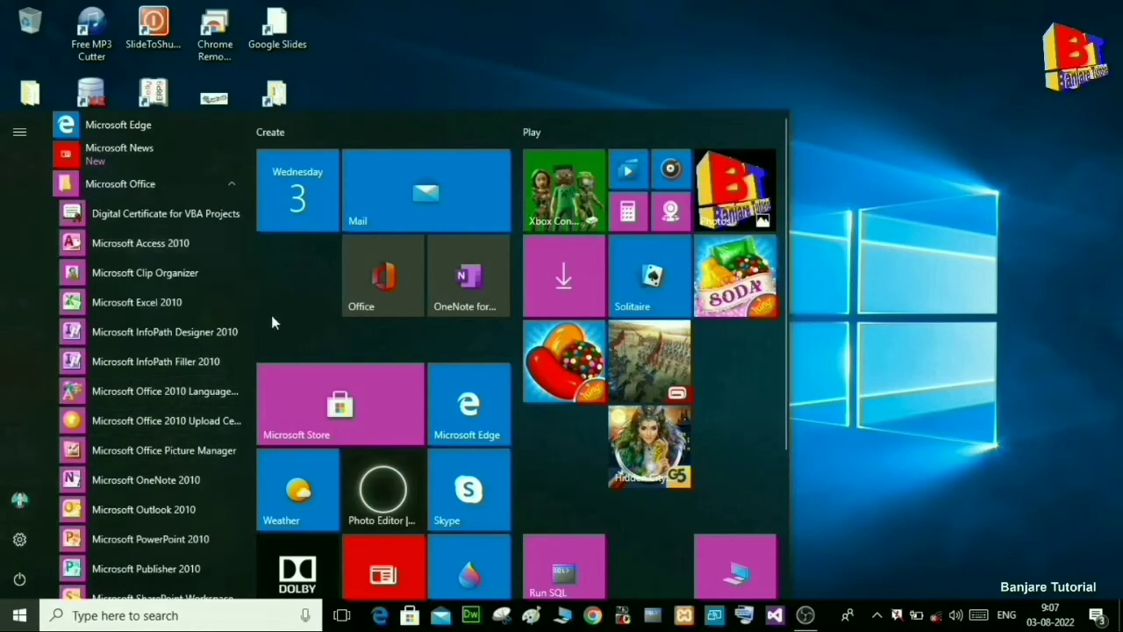
pyautogui.moveTo(249, 332); pyautogui.dragTo(249, 368)
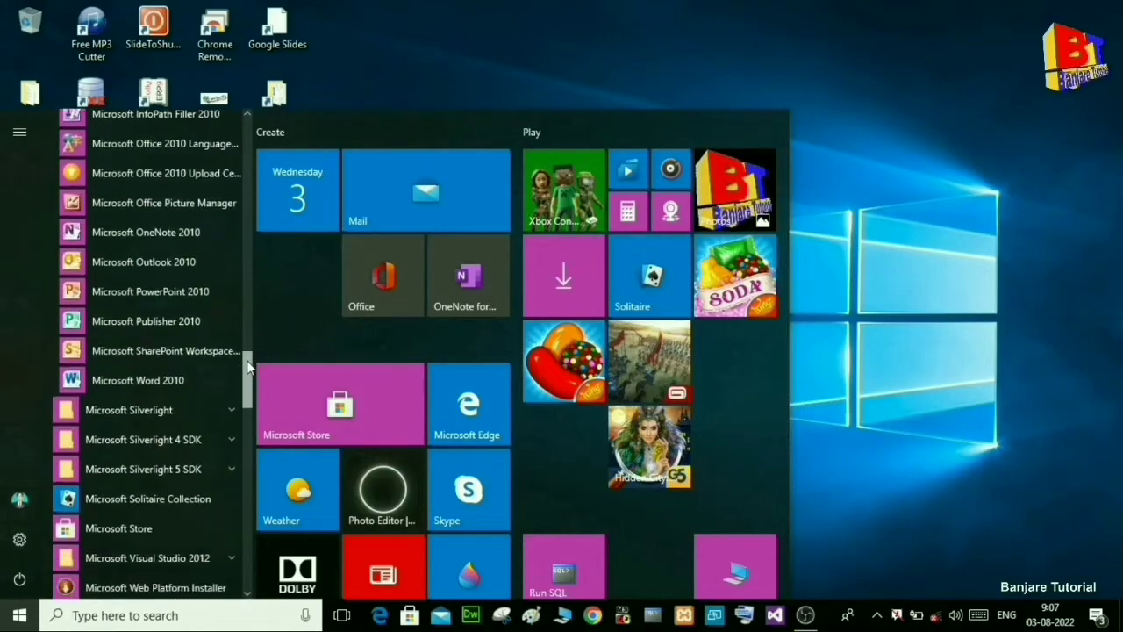
pyautogui.click(161, 382)
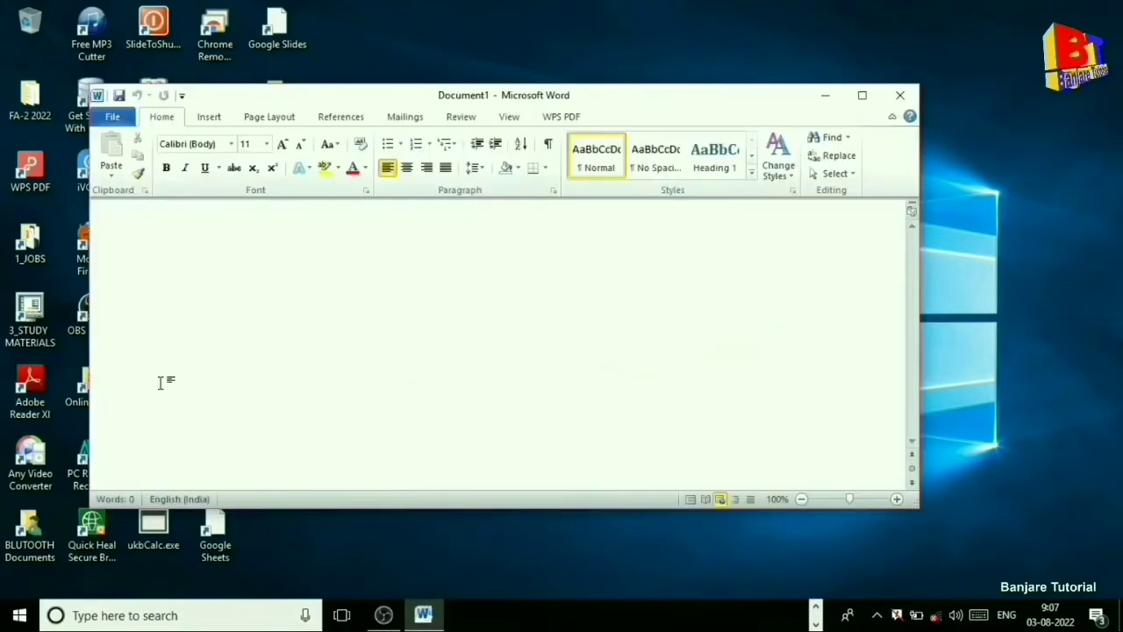
# Step: Maximise the Word window and show the Start Mail Merge options on the Mailings tab
pyautogui.click(862, 95)
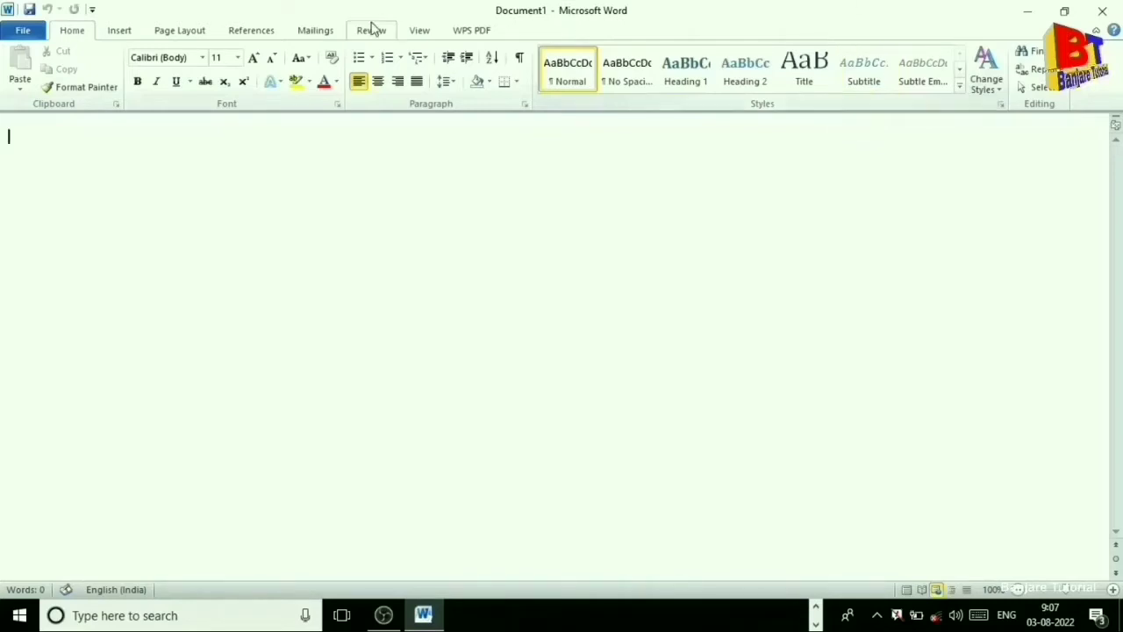
pyautogui.click(315, 30)
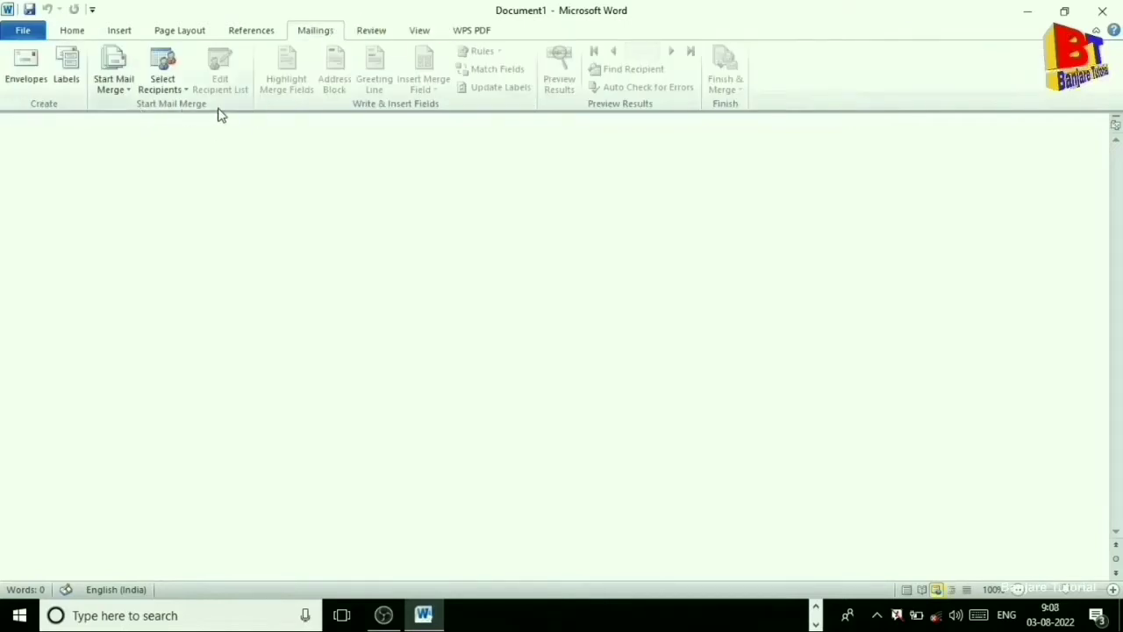
pyautogui.click(128, 93)
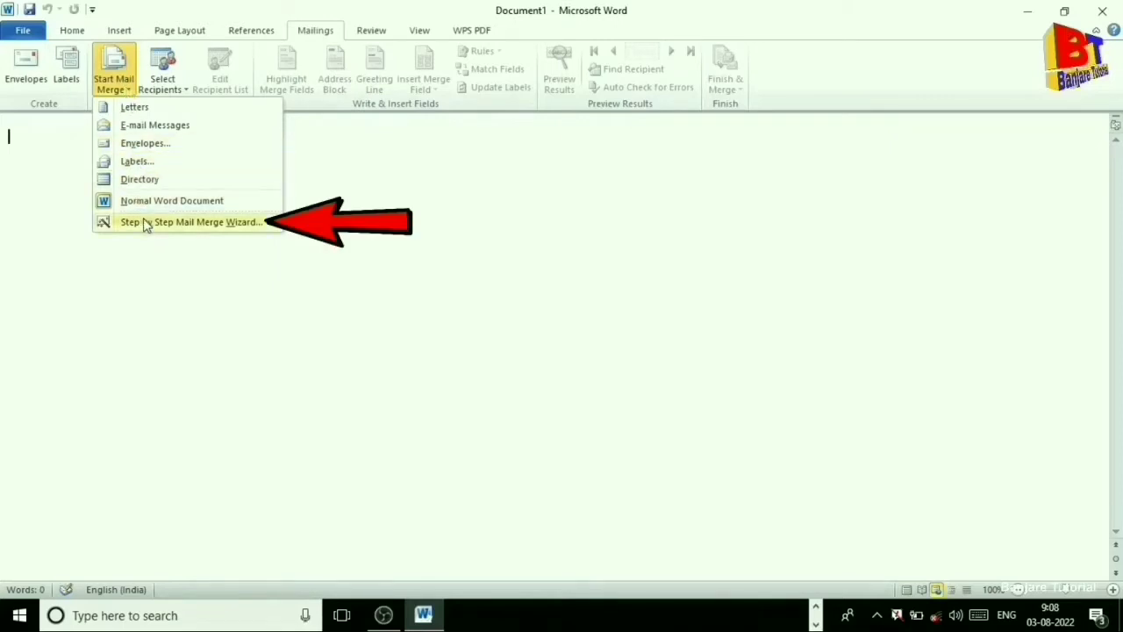
# Step: Run the Step by Step Mail Merge Wizard for letters on the current document, creating a new typed list
pyautogui.click(145, 222)
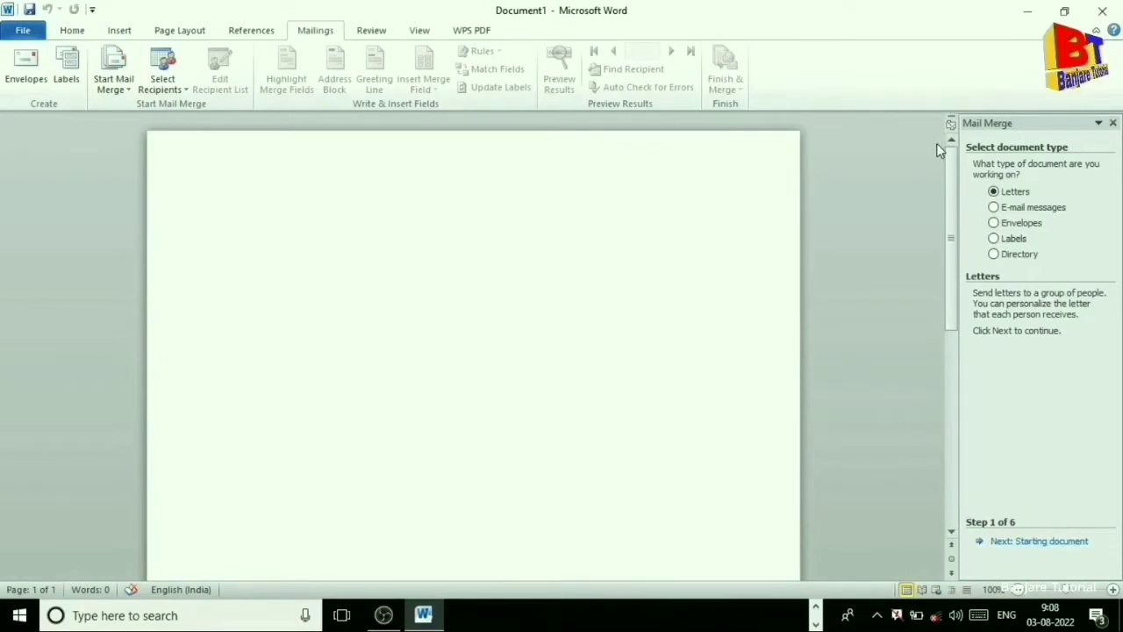
pyautogui.click(1045, 544)
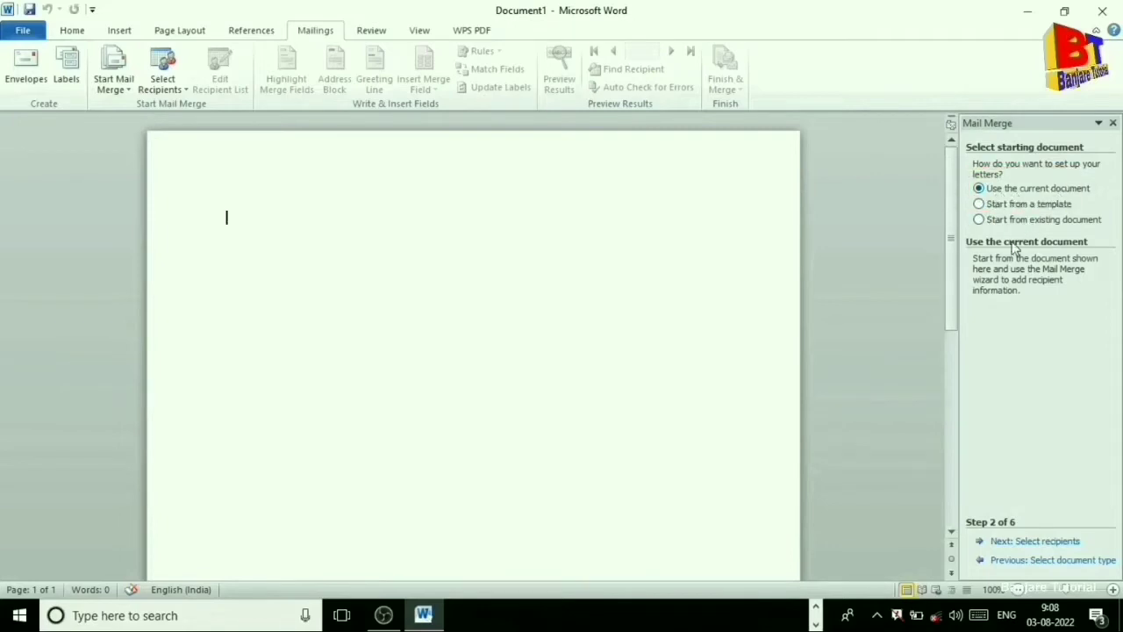
pyautogui.click(1035, 542)
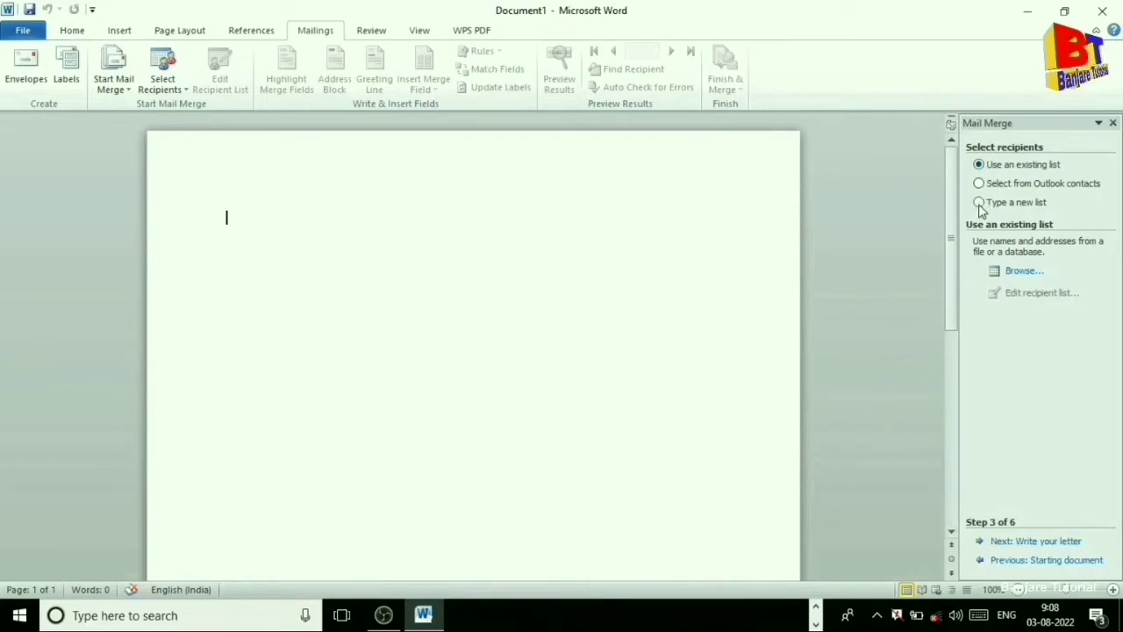
pyautogui.click(981, 203)
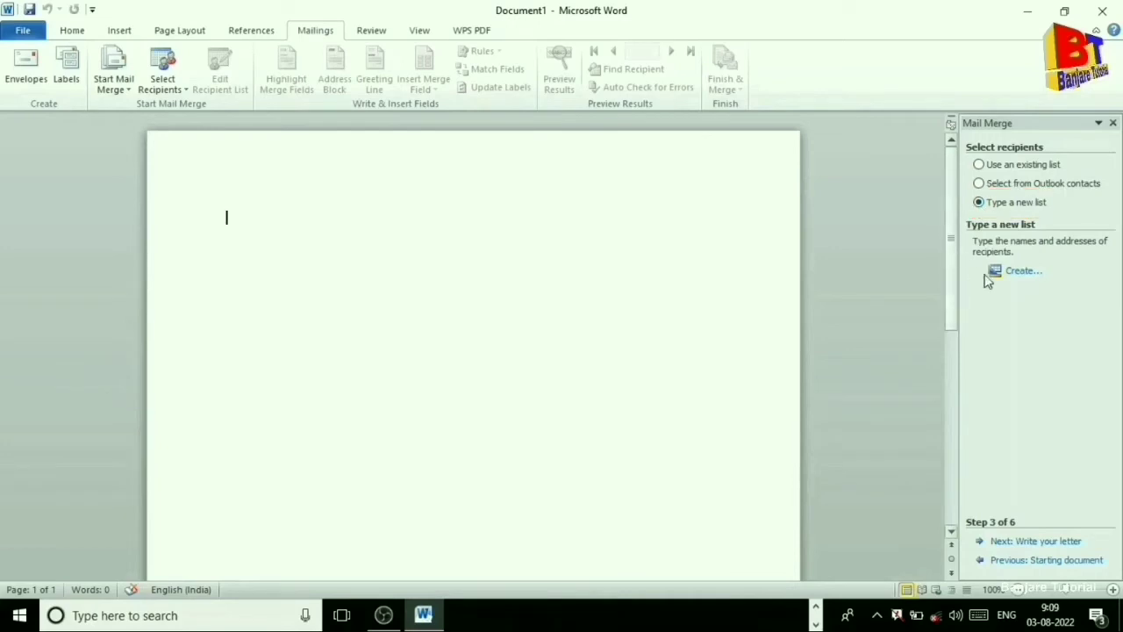
pyautogui.click(1020, 273)
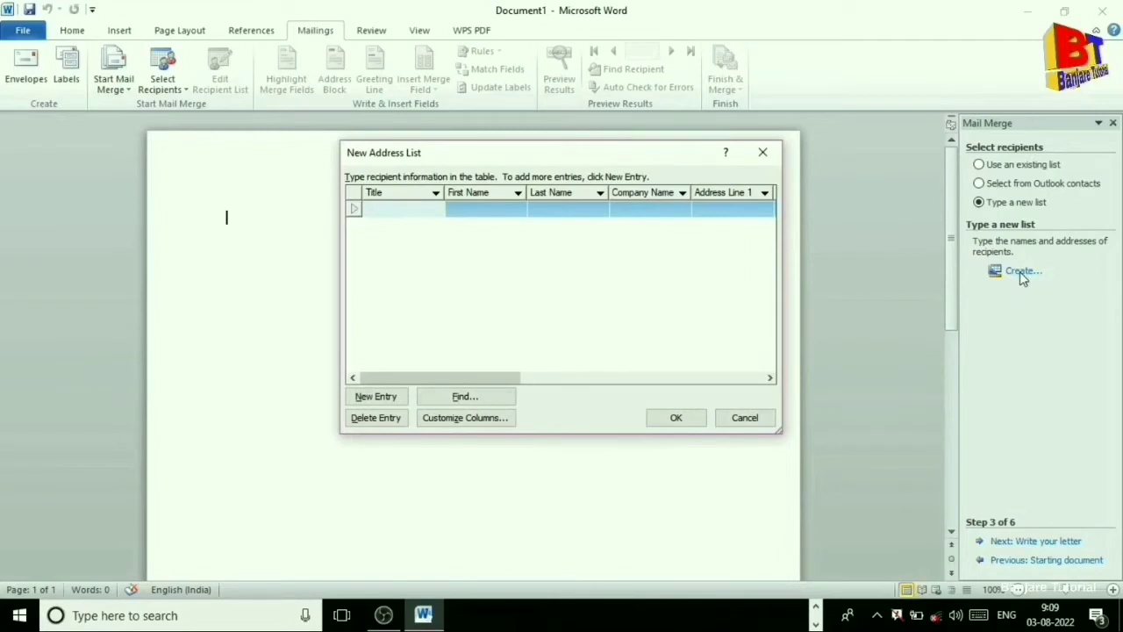
# Step: Enter the first recipient's title, name, two address lines, state, ZIP code and country INDIA
pyautogui.write('Mr')
pyautogui.press('Tab')
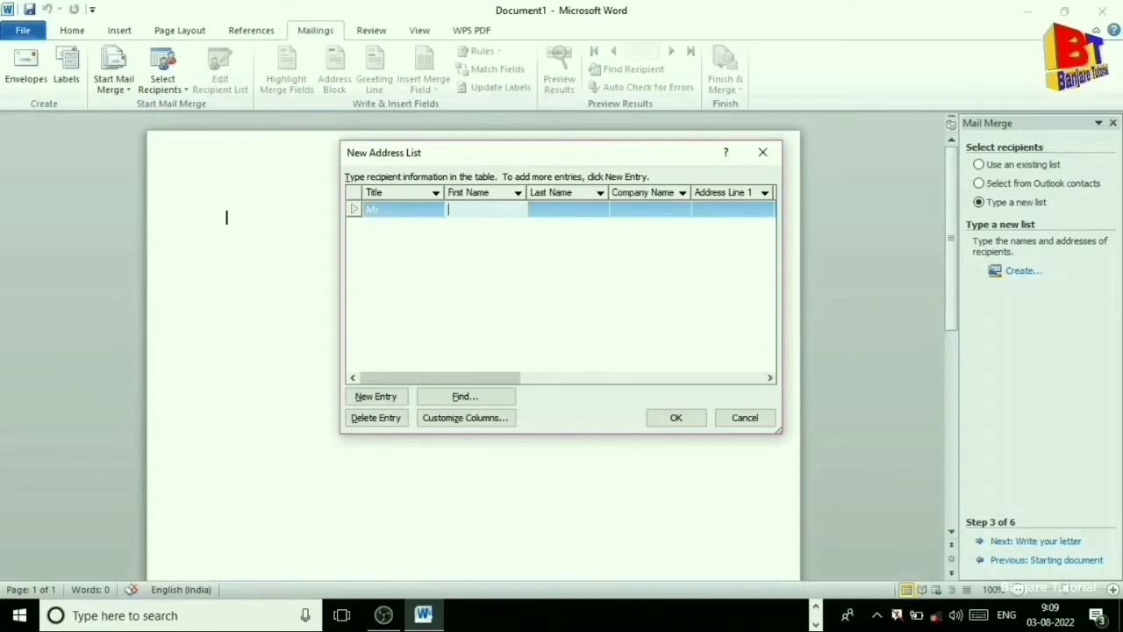
pyautogui.press('Tab')
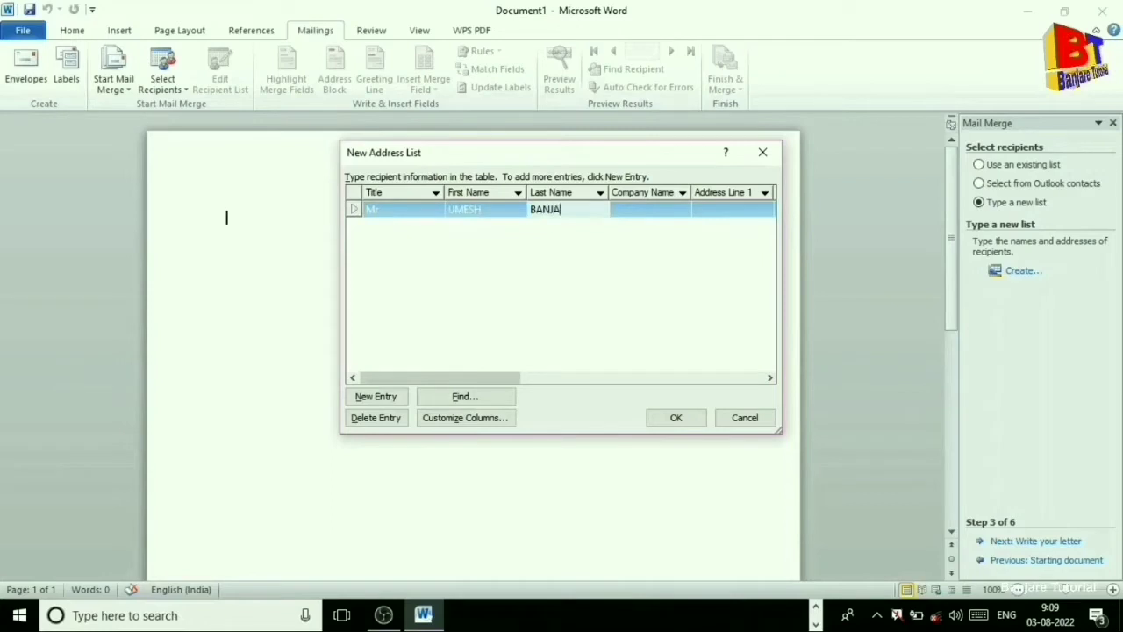
pyautogui.press('Tab')
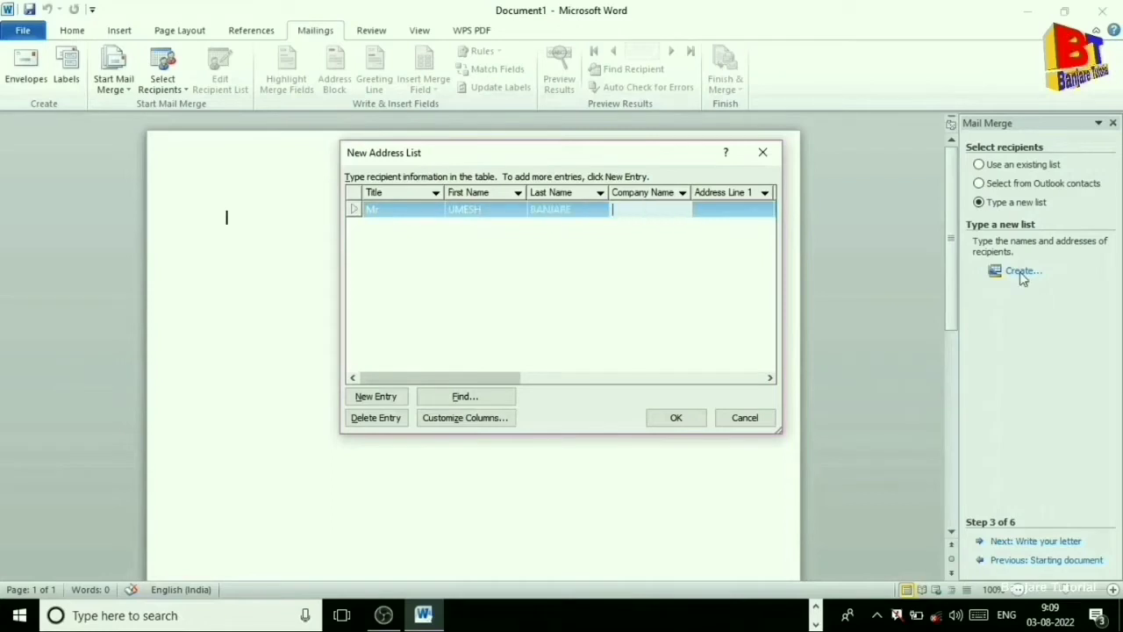
pyautogui.press('Tab')
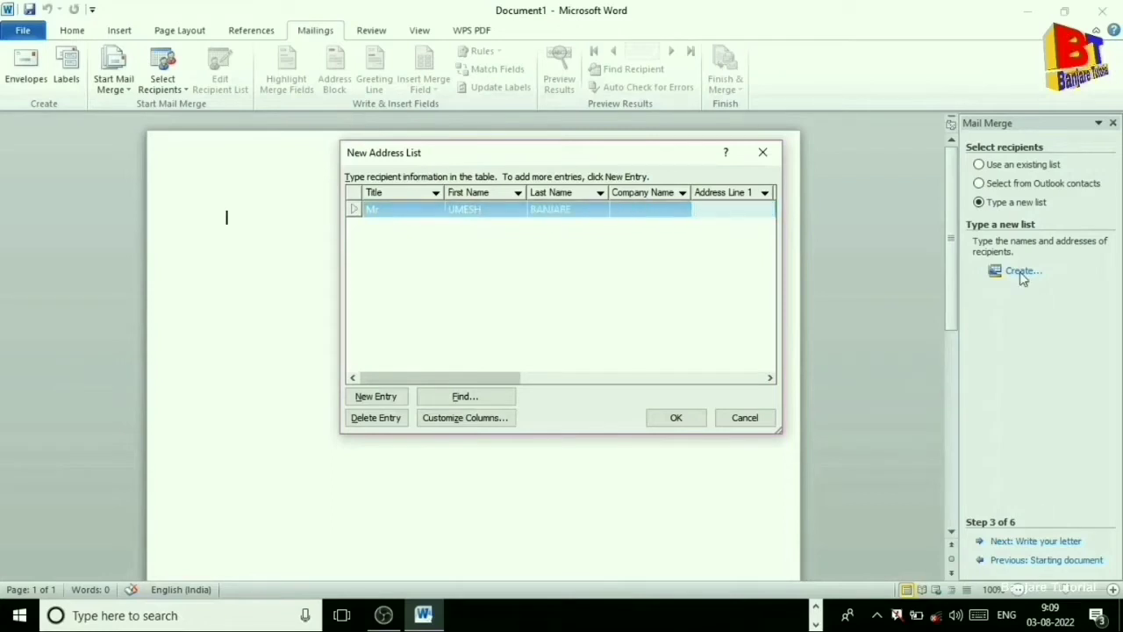
pyautogui.write('PAM')
pyautogui.write('GARH')
pyautogui.press('Tab')
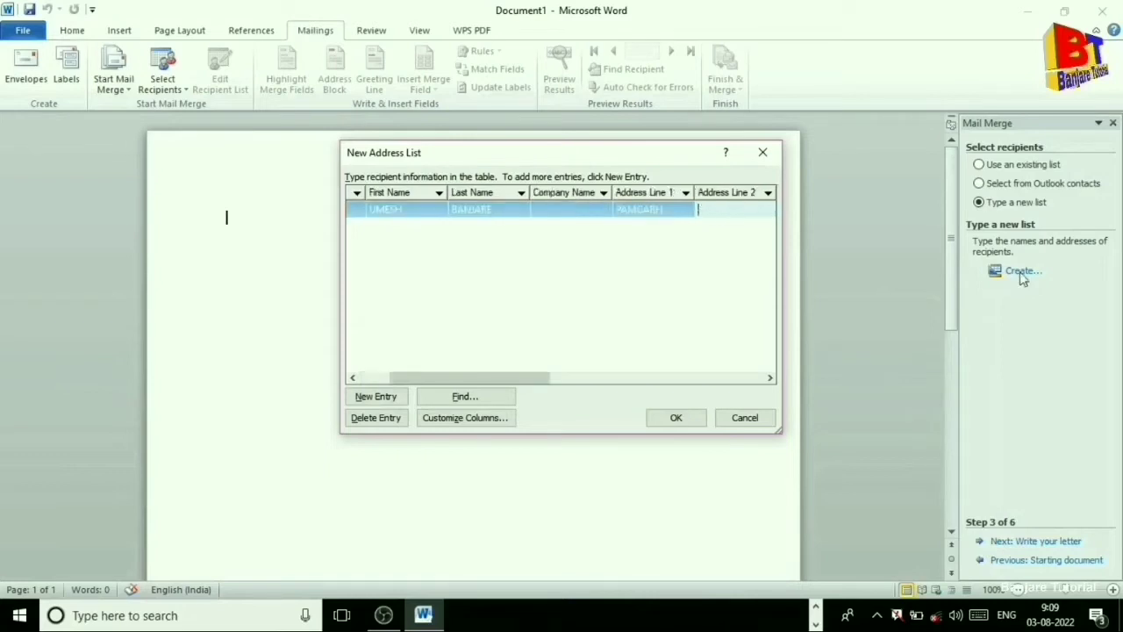
pyautogui.write('JANJGIR')
pyautogui.press('Tab')
pyautogui.press('Tab')
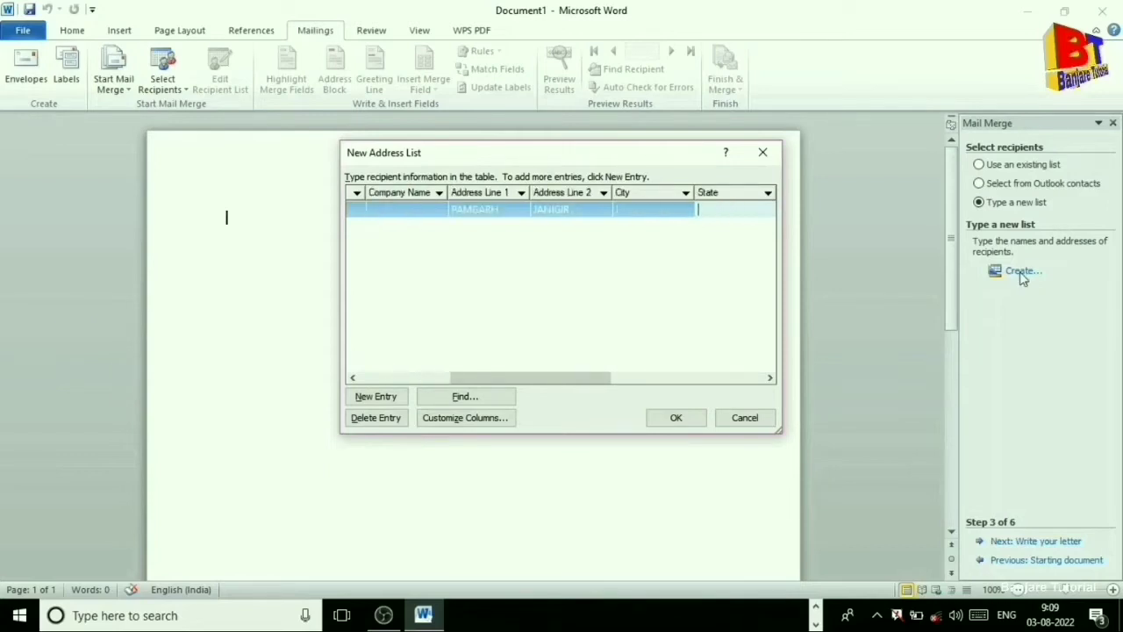
pyautogui.write('CHHATTIS')
pyautogui.write('GARH')
pyautogui.press('Tab')
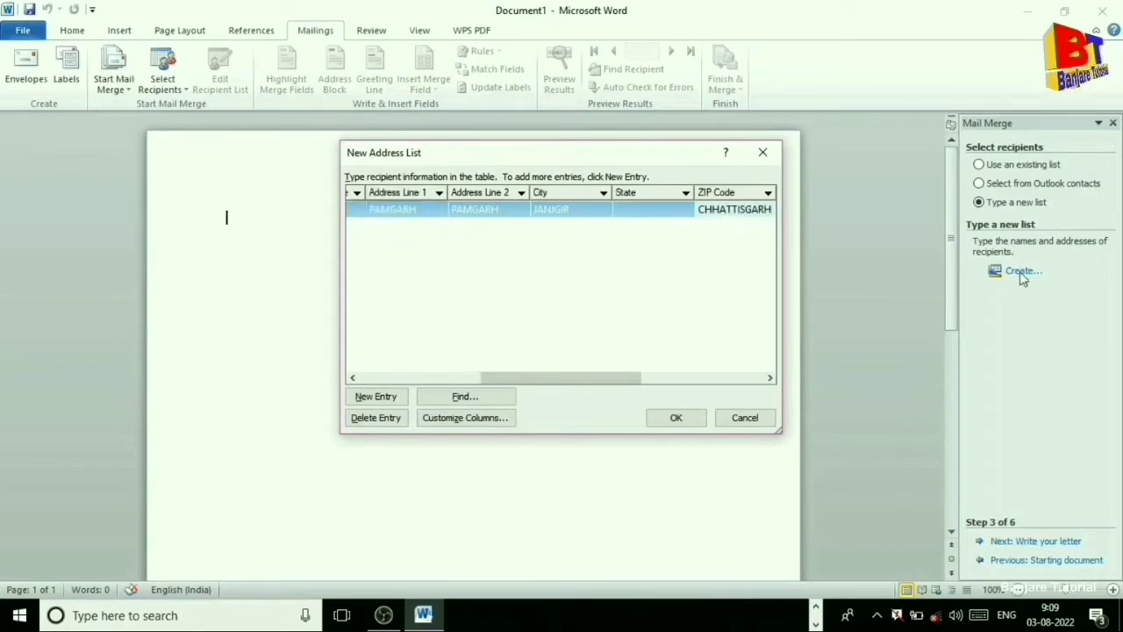
pyautogui.write('495554')
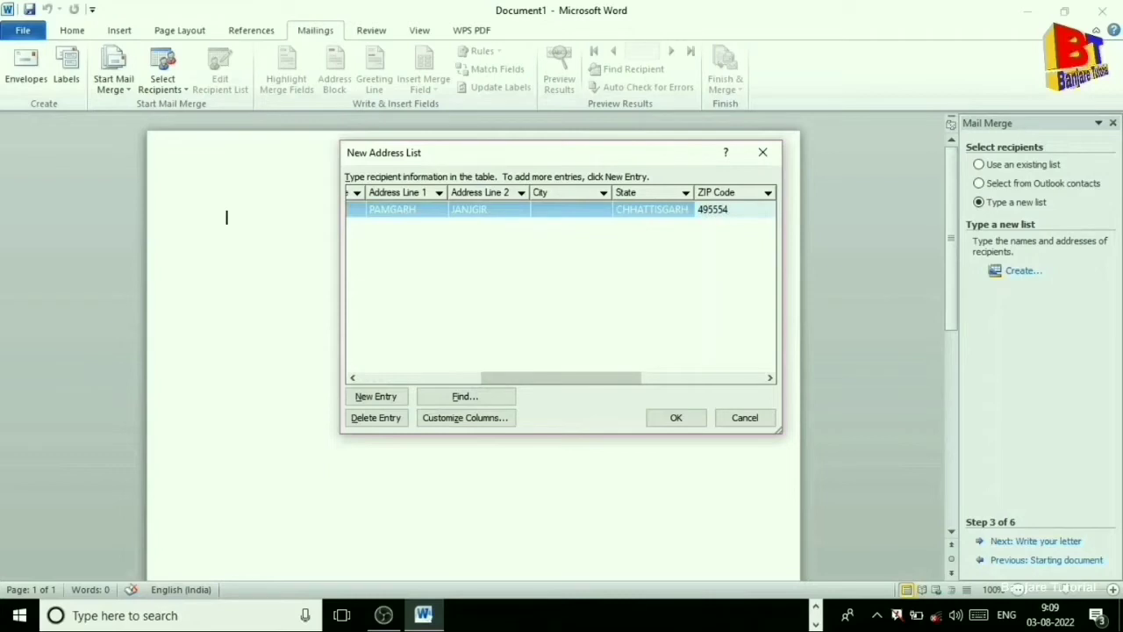
pyautogui.press('Tab')
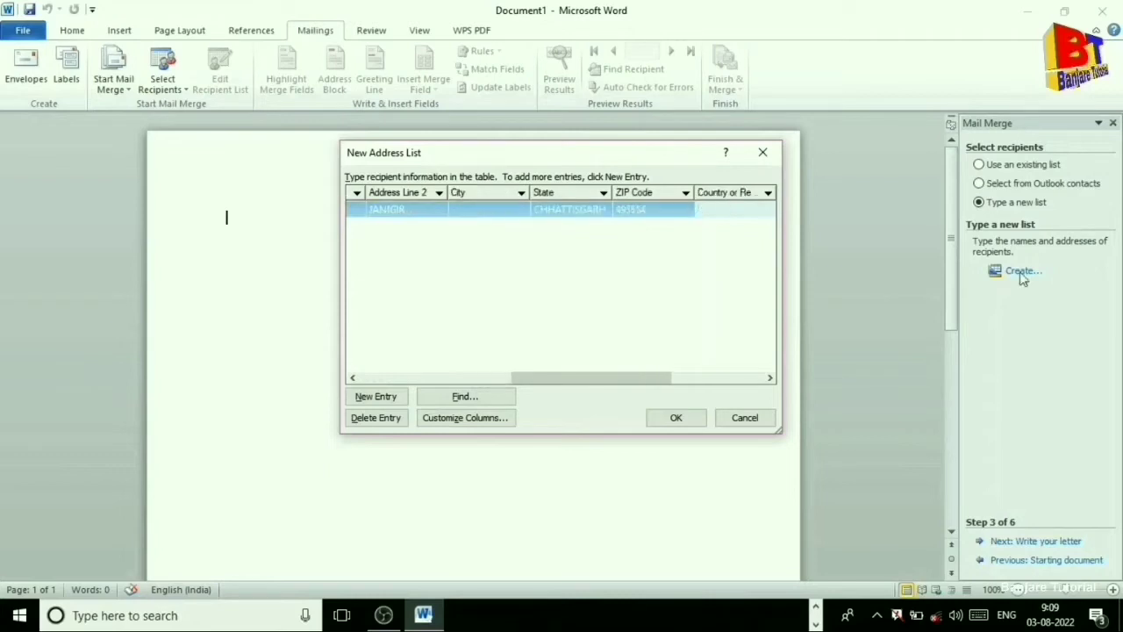
pyautogui.write('INDIA')
# Step: Add a second recipient (Mr) from Bilaspur, CHHATTISGARH, with ZIP code and country INDIA
pyautogui.click(390, 397)
pyautogui.write('Mr')
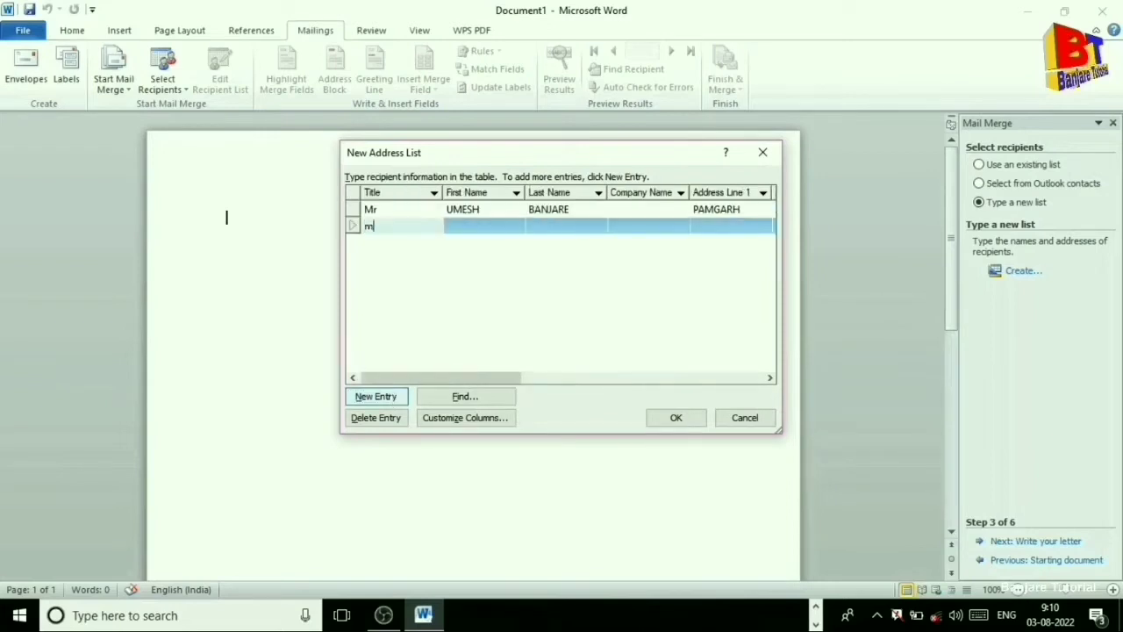
pyautogui.press('Tab')
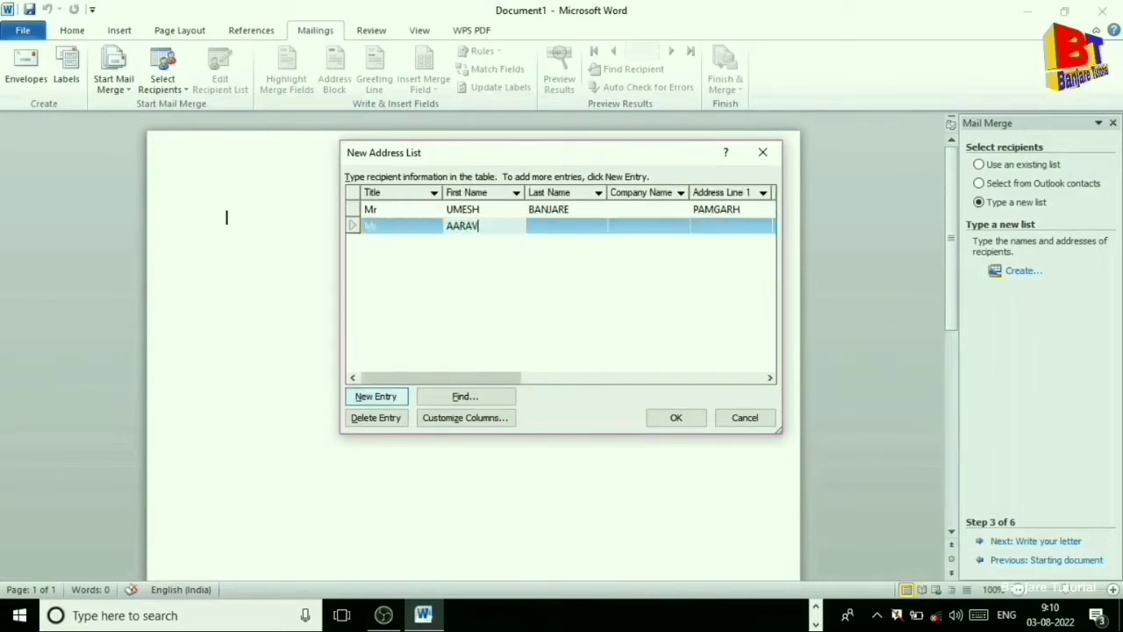
pyautogui.press('Tab')
pyautogui.press('Tab')
pyautogui.press('Tab')
pyautogui.write('BILASPUR')
pyautogui.press('Tab')
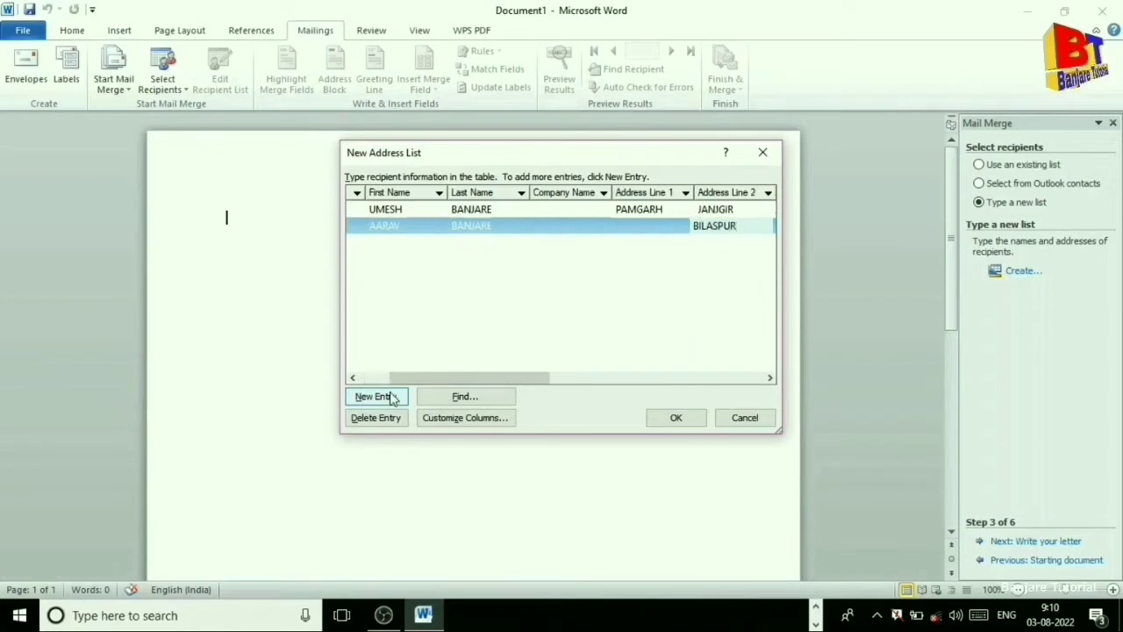
pyautogui.press('Tab')
pyautogui.click(669, 226)
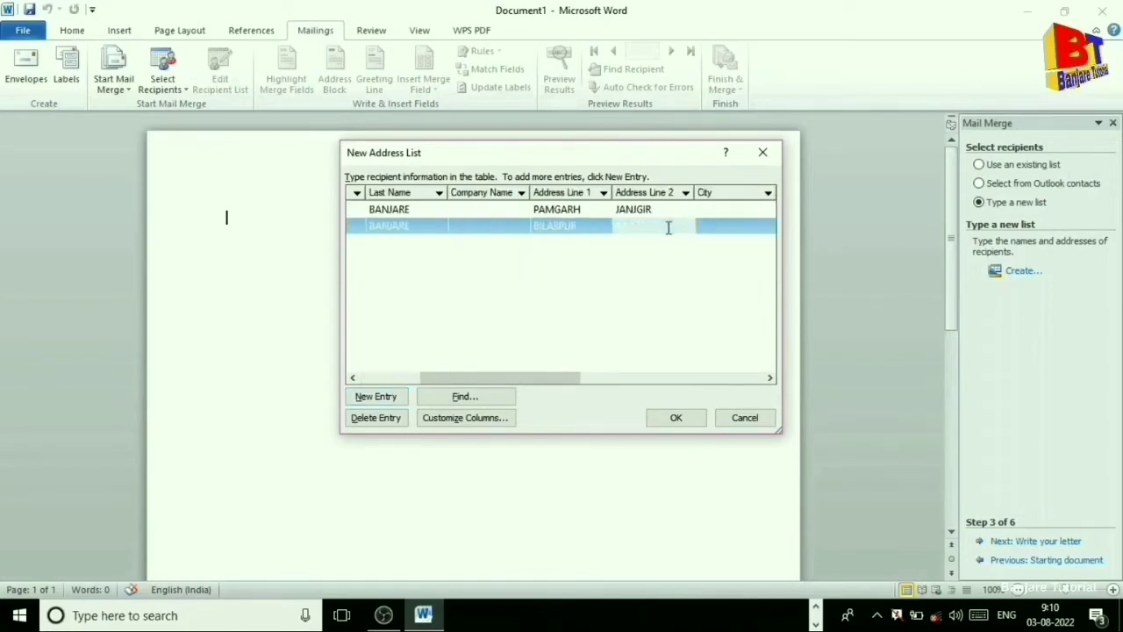
pyautogui.write('BILASPUR')
pyautogui.press('Tab')
pyautogui.press('Tab')
pyautogui.write('CHHATTIS')
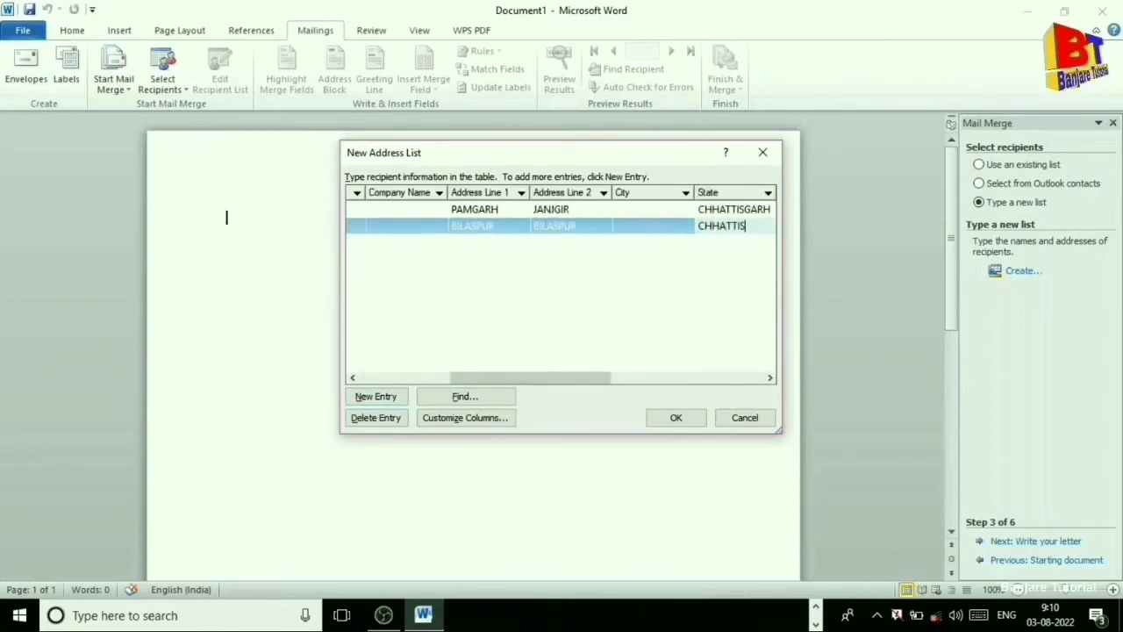
pyautogui.write('GARH')
pyautogui.press('Tab')
pyautogui.write('495551')
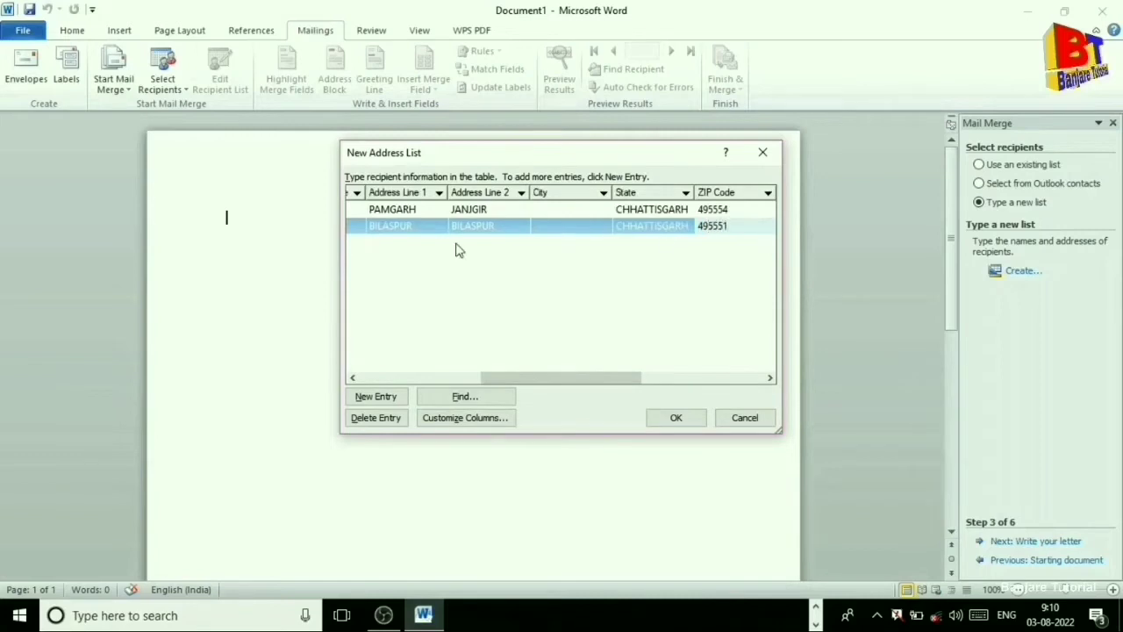
pyautogui.press('Tab')
pyautogui.write('INDIA')
# Step: Add a third recipient (Mr) from Raipur, CHHATTISGARH, with ZIP code and country INDIA
pyautogui.click(387, 399)
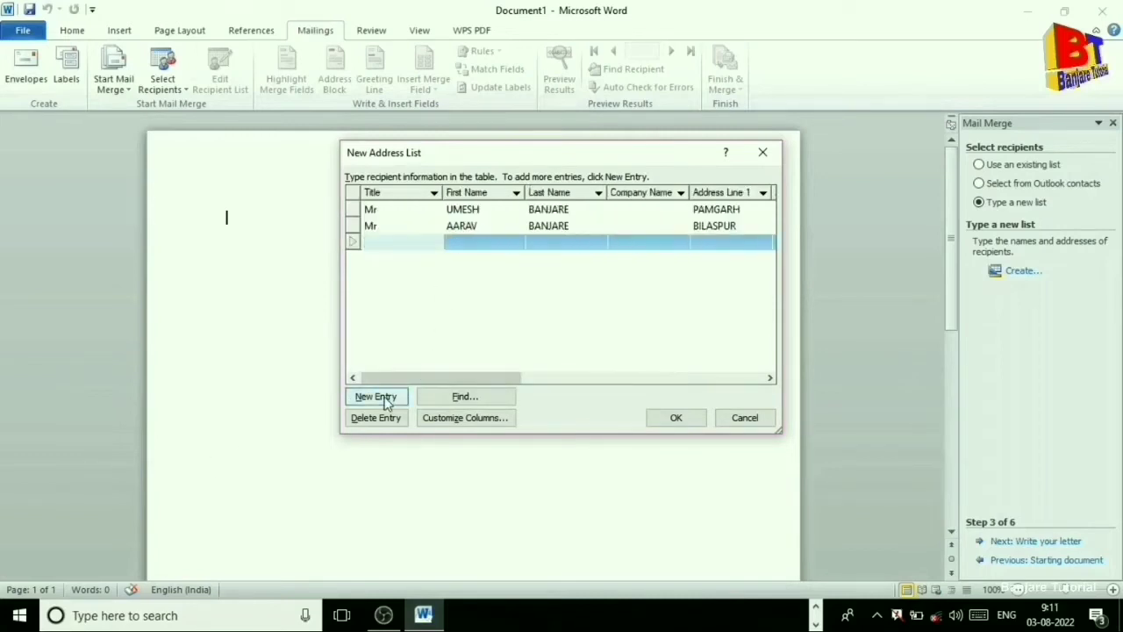
pyautogui.write('Mr')
pyautogui.press('Tab')
pyautogui.press('Tab')
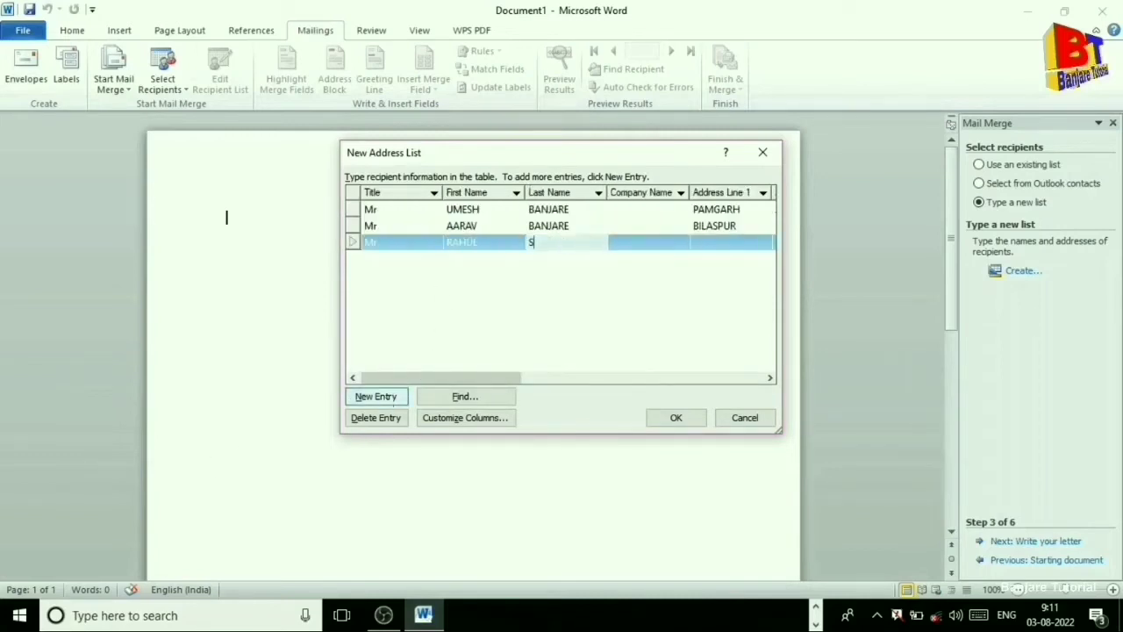
pyautogui.press('Tab')
pyautogui.press('Tab')
pyautogui.write('RAIPUR')
pyautogui.press('Tab')
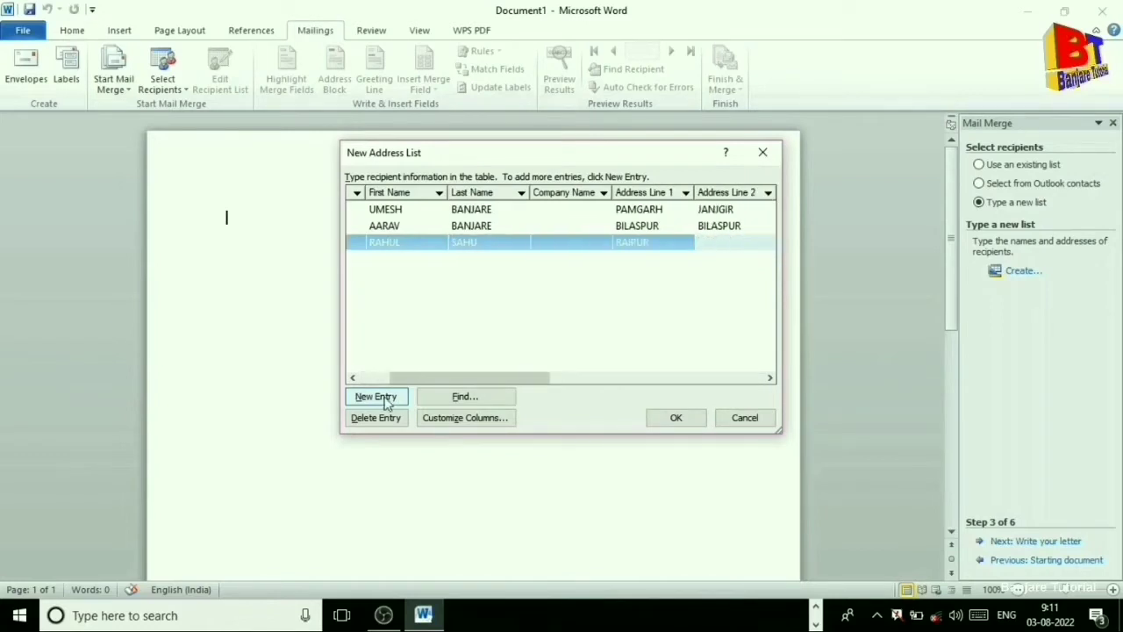
pyautogui.write('RAIPUR')
pyautogui.press('Tab')
pyautogui.press('Tab')
pyautogui.write('CHHATTISGARH')
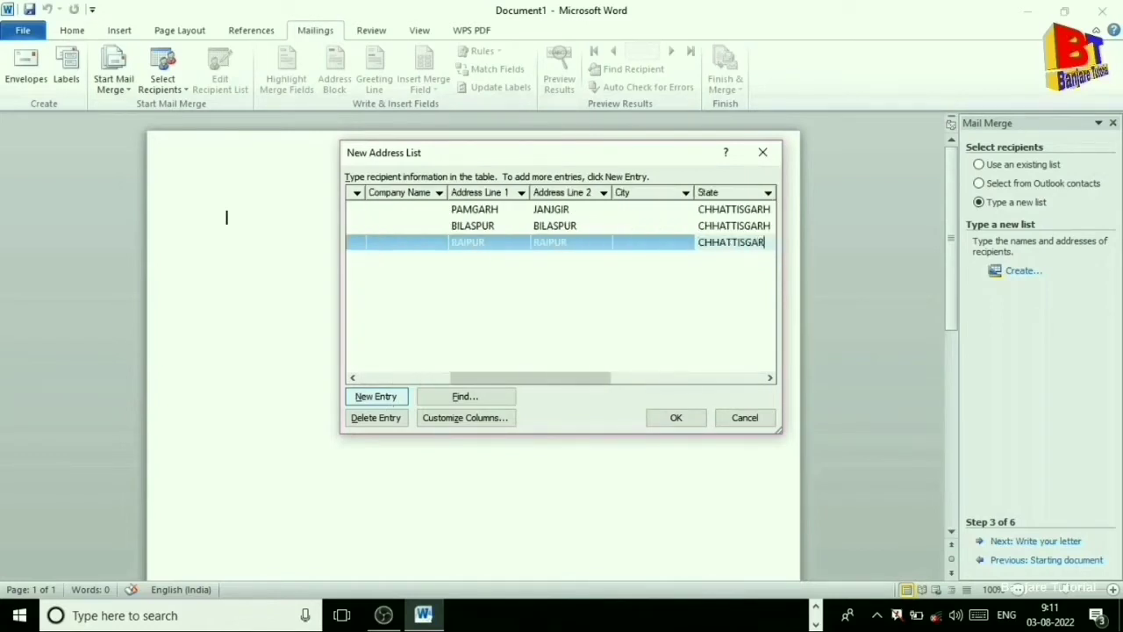
pyautogui.press('Tab')
pyautogui.write('49555')
pyautogui.press('Tab')
pyautogui.write('IN')
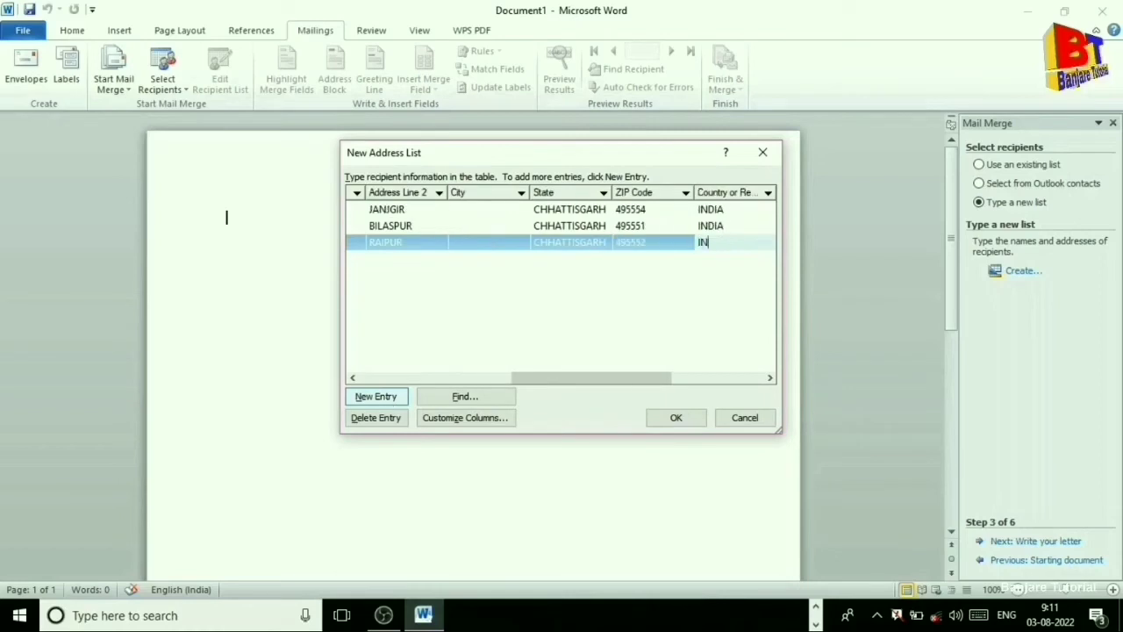
pyautogui.write('DIA')
# Step: Add a fourth recipient titled Mrs from Korba, CHHATTISGARH, with name, address and ZIP code
pyautogui.press('Tab')
pyautogui.click(369, 396)
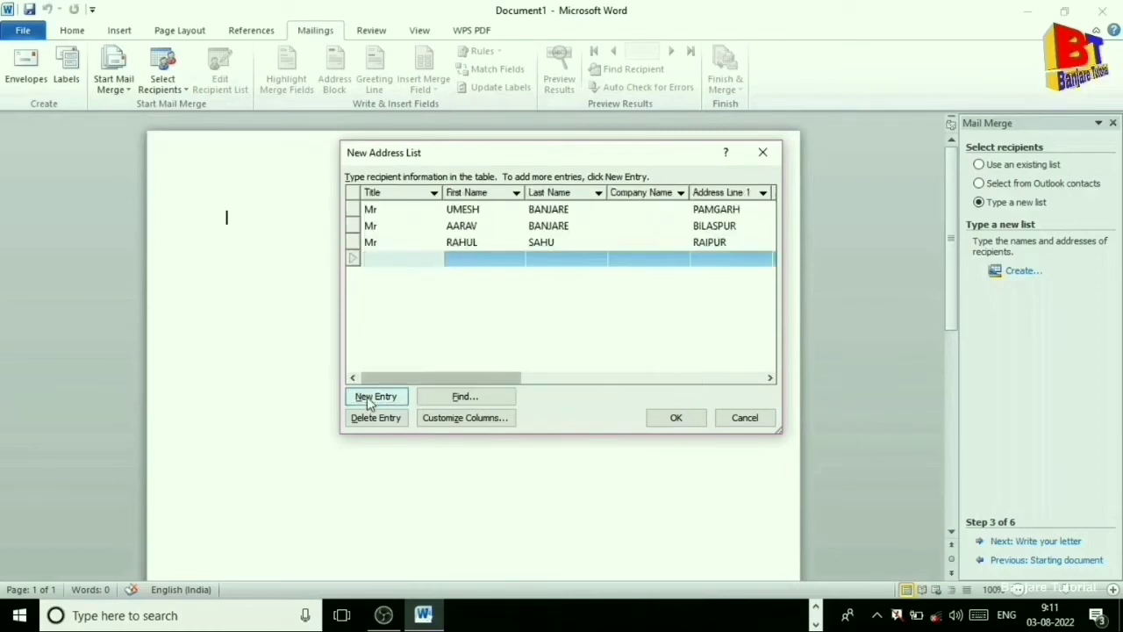
pyautogui.write('mr')
pyautogui.press('Tab')
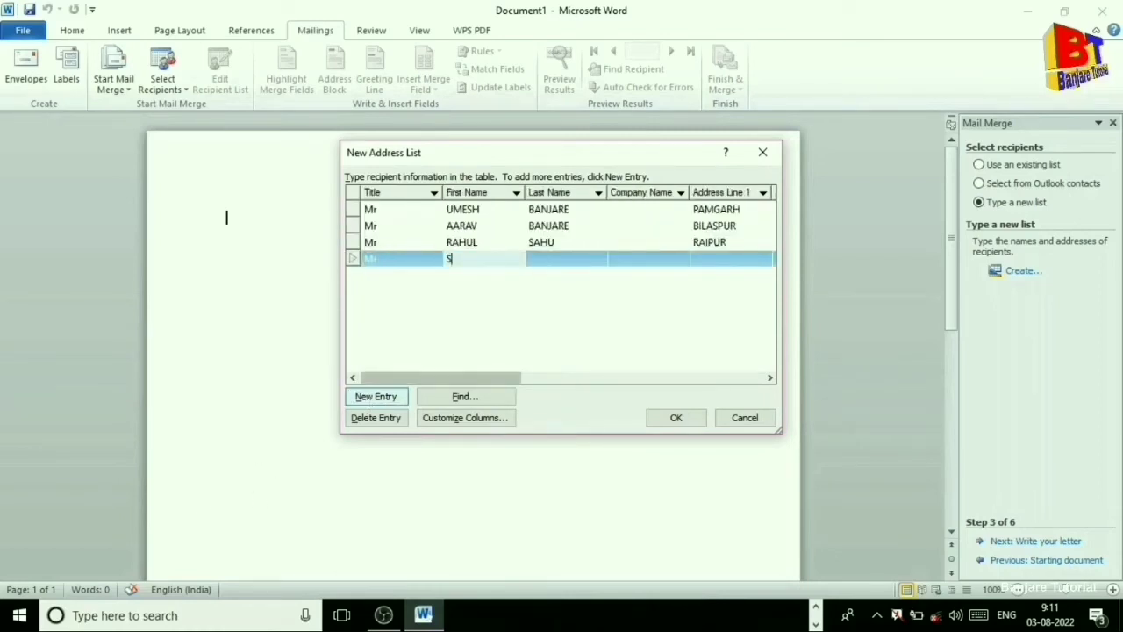
pyautogui.press('Tab')
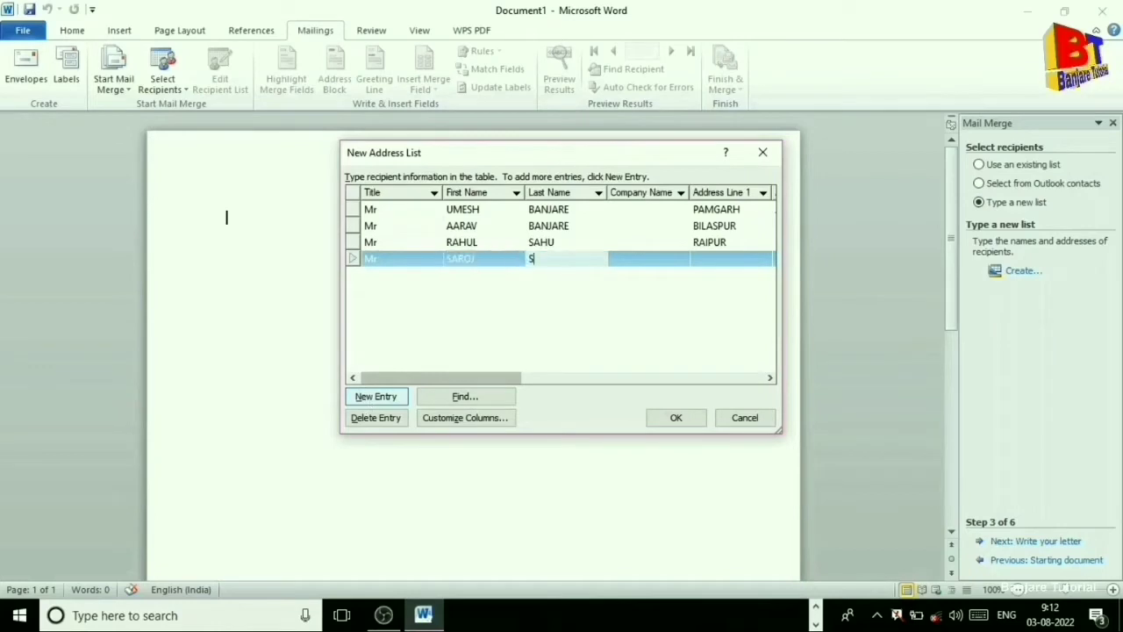
pyautogui.press('Tab')
pyautogui.press('Tab')
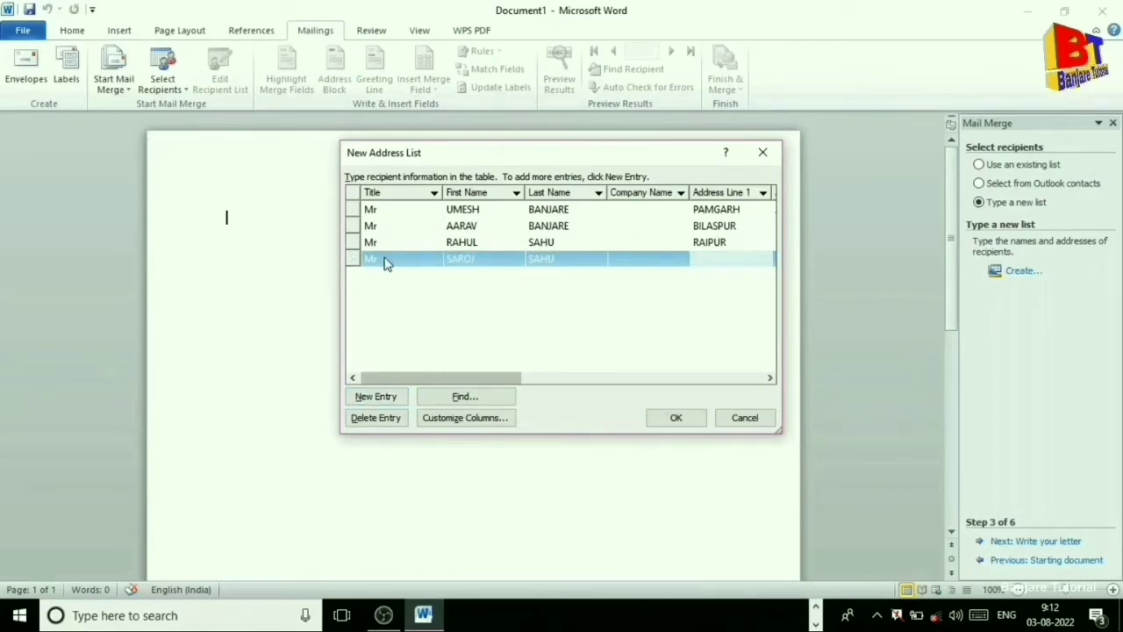
pyautogui.click(373, 258)
pyautogui.write('s')
pyautogui.click(707, 261)
pyautogui.write('L')
pyautogui.write('KOR')
pyautogui.write('BA')
pyautogui.press('Tab')
pyautogui.write('KORBA')
pyautogui.press('Tab')
pyautogui.press('Tab')
pyautogui.write('CHHA')
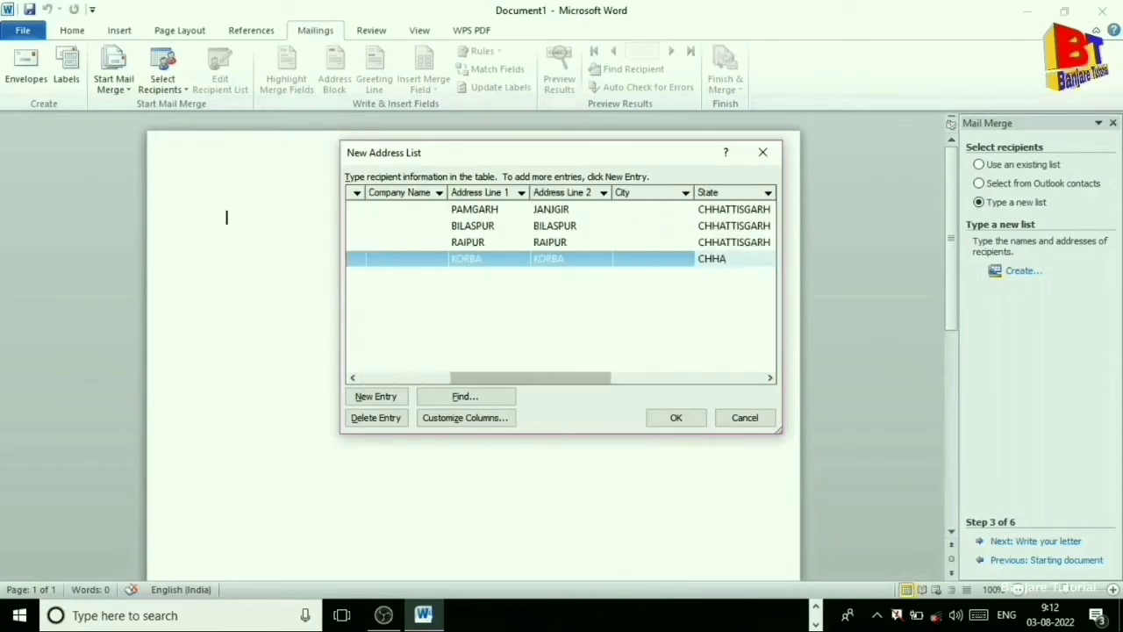
pyautogui.write('TTISGARH')
pyautogui.press('Tab')
pyautogui.write('495')
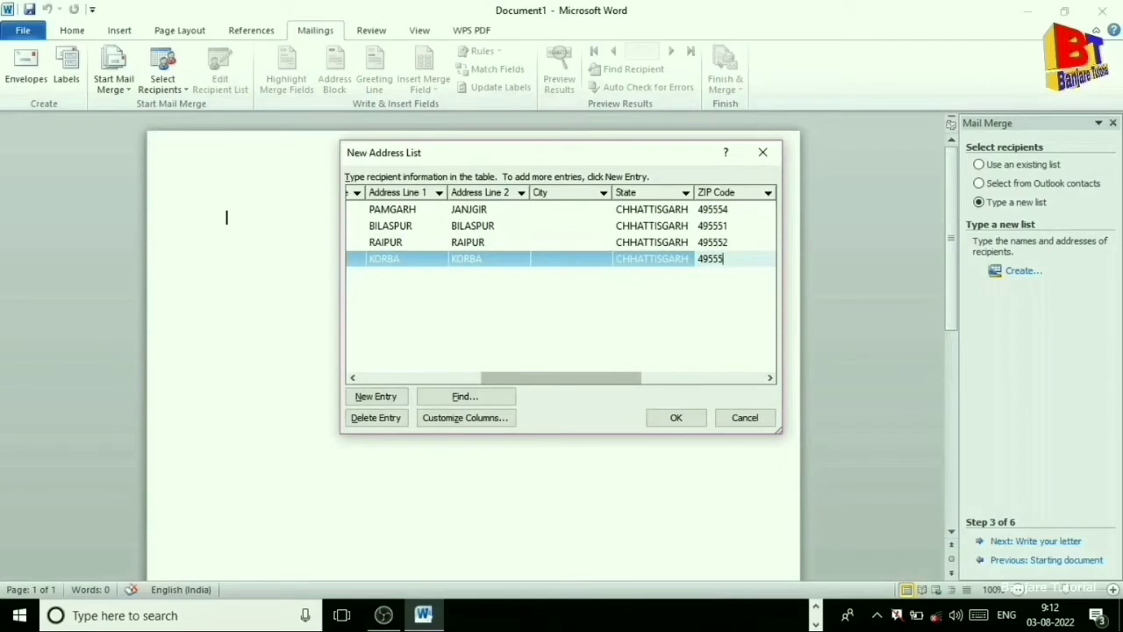
pyautogui.press('Tab')
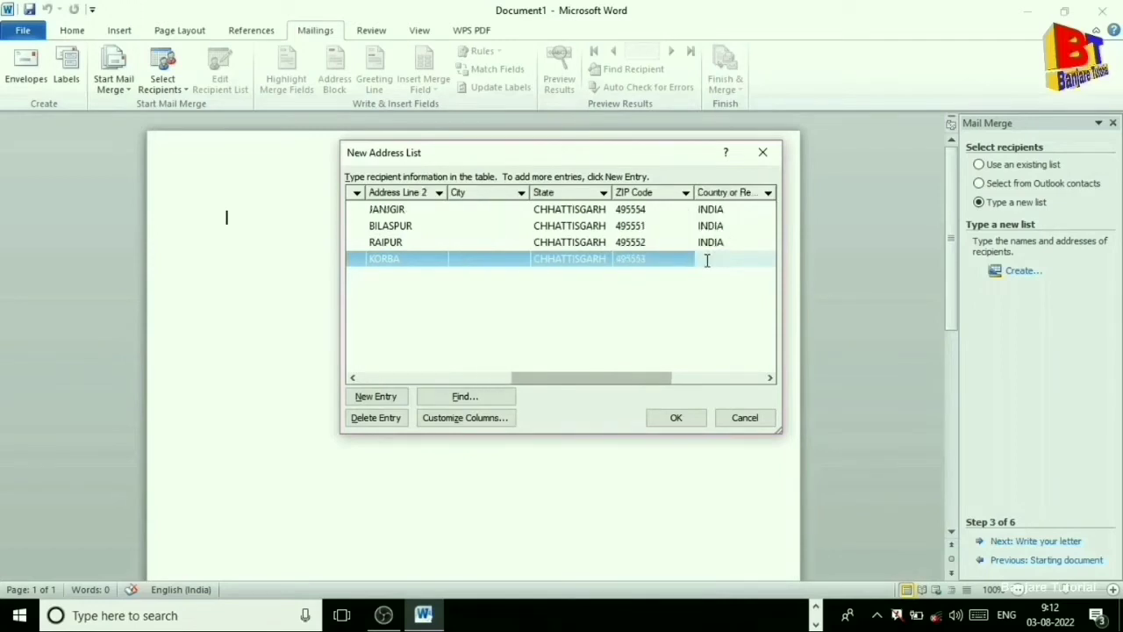
# Step: Finish the country INDIA and save the address list as MYSOURCE in My Data Sources
pyautogui.write('INDIA')
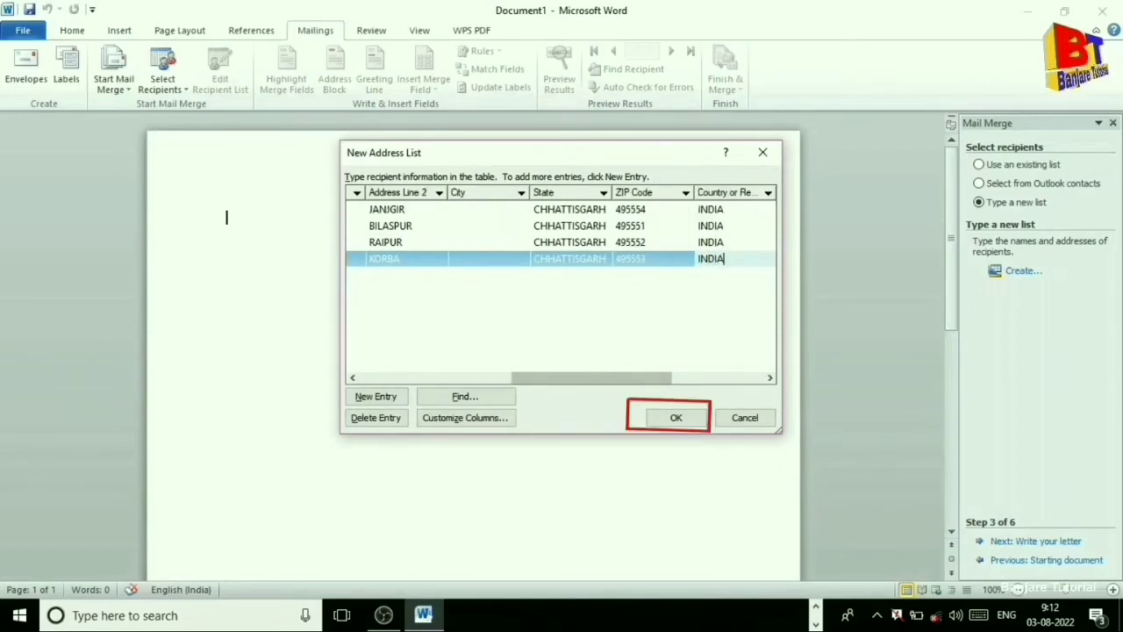
pyautogui.click(678, 418)
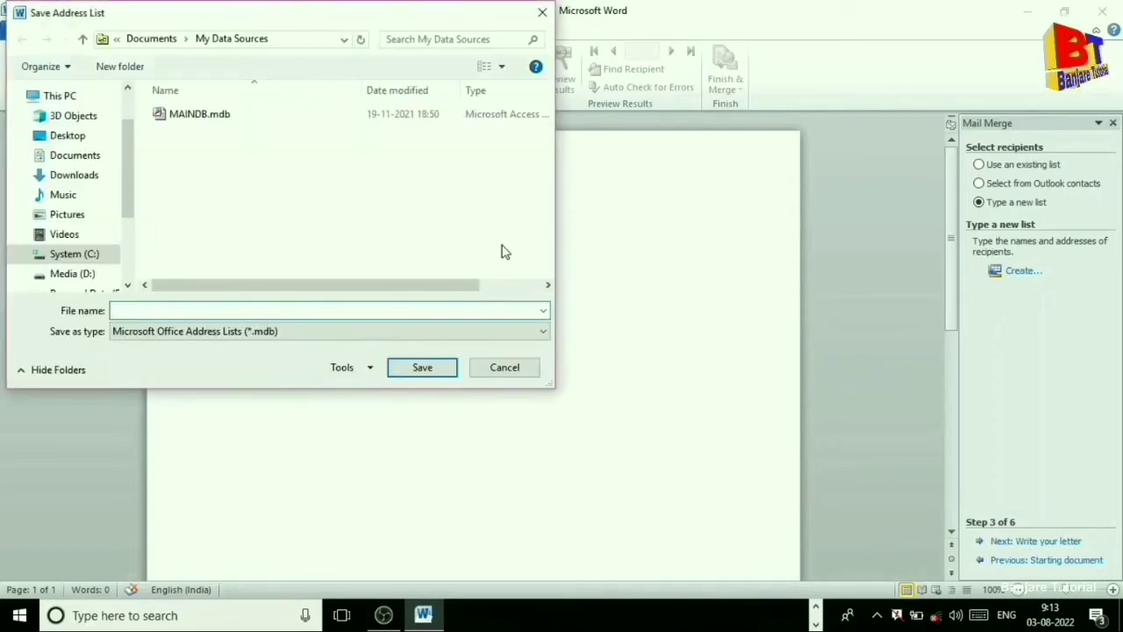
pyautogui.moveTo(279, 16); pyautogui.dragTo(488, 57)
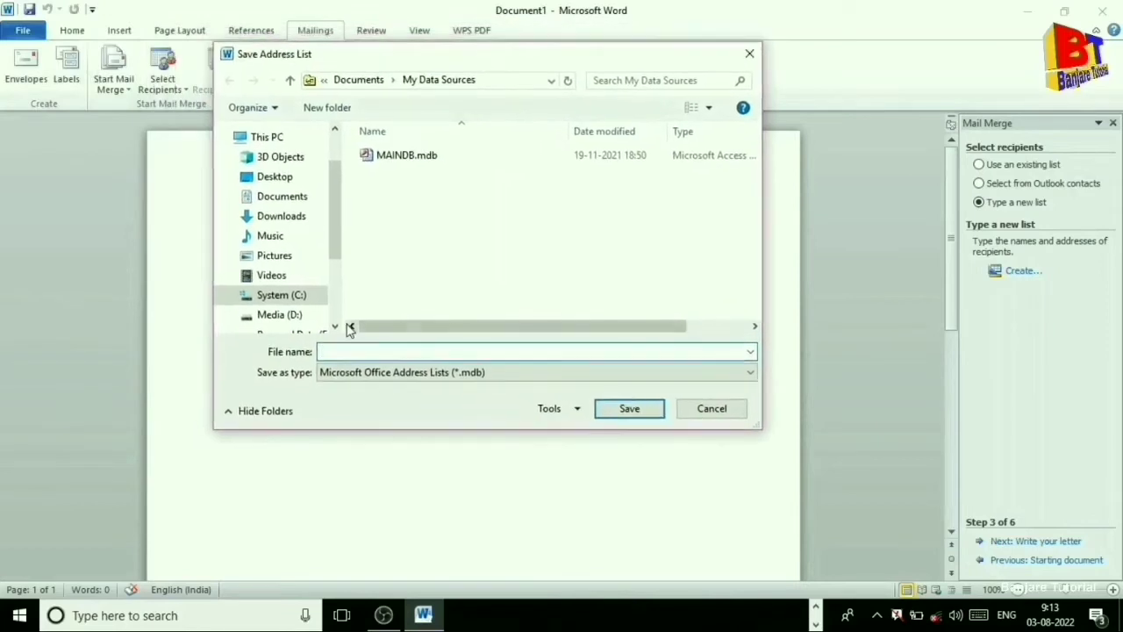
pyautogui.write('MY')
pyautogui.write('S')
pyautogui.write('HEE')
pyautogui.press('BackSpace')
pyautogui.press('BackSpace')
pyautogui.press('BackSpace')
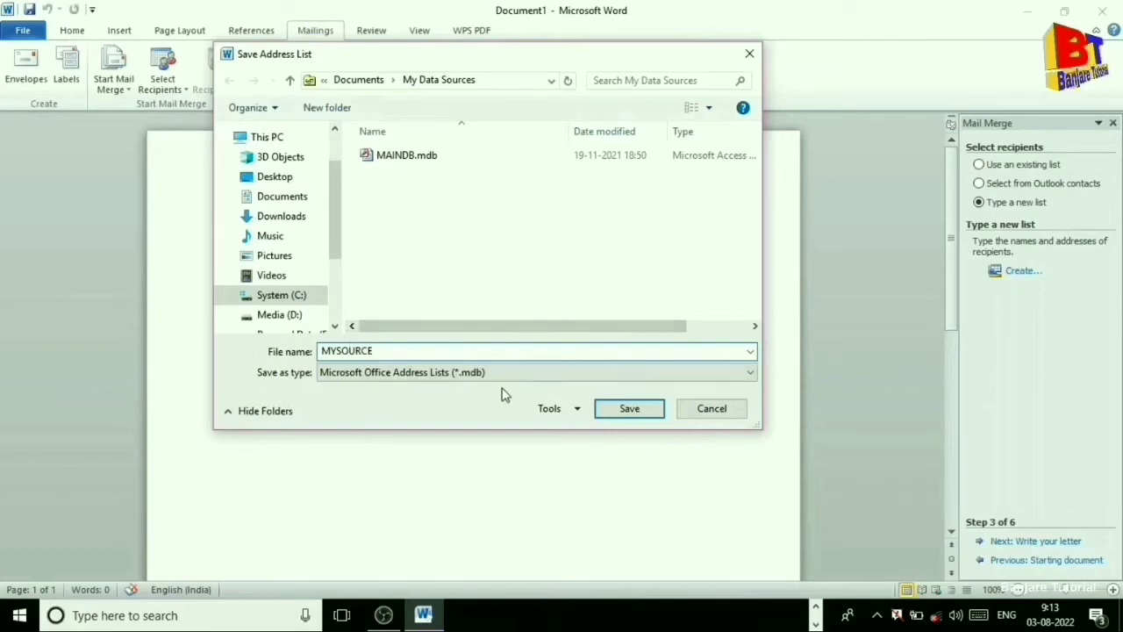
pyautogui.click(614, 411)
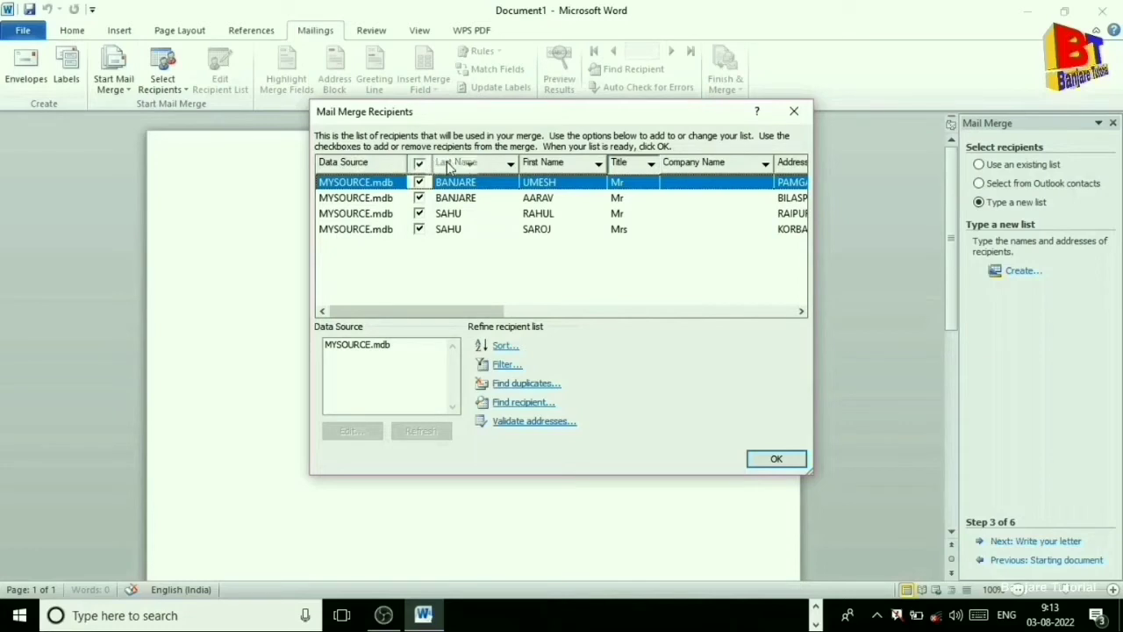
# Step: Reorder the columns to Title, First Name, Last Name, Address Line 1 and accept the MYSOURCE recipients
pyautogui.moveTo(625, 164); pyautogui.dragTo(439, 164)
pyautogui.moveTo(637, 164); pyautogui.dragTo(527, 165)
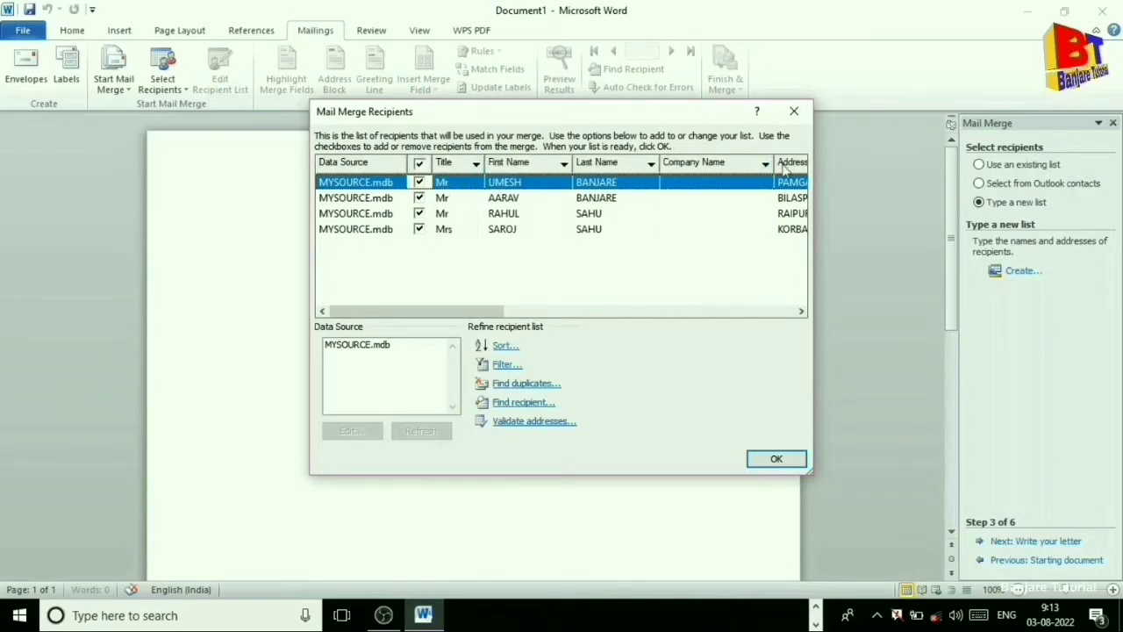
pyautogui.moveTo(788, 162); pyautogui.dragTo(724, 167)
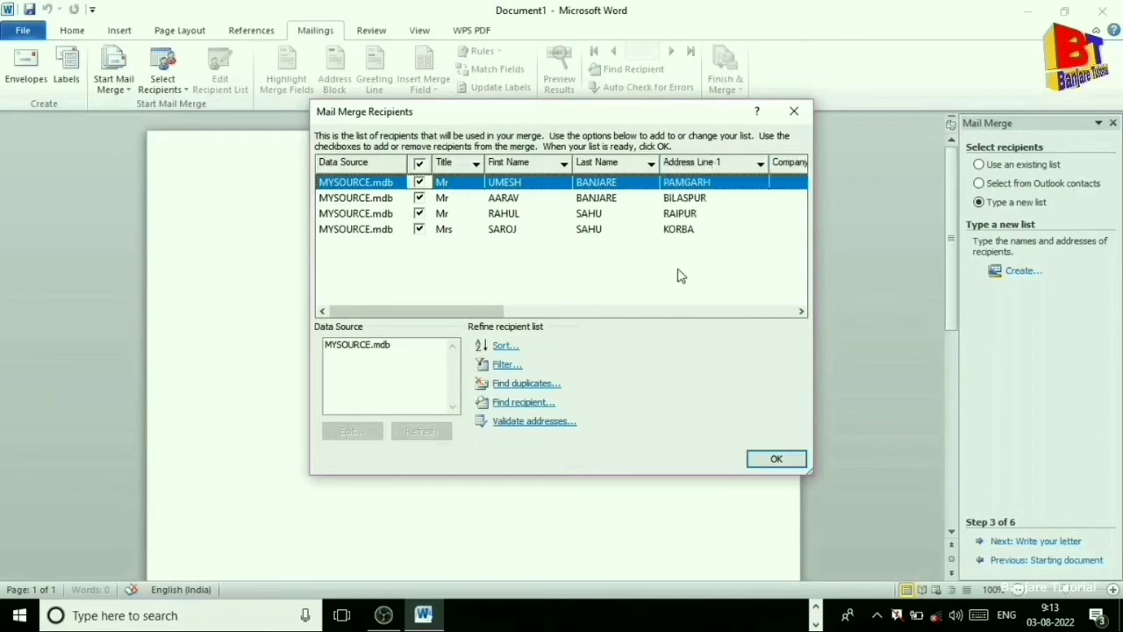
pyautogui.moveTo(441, 313); pyautogui.dragTo(531, 323)
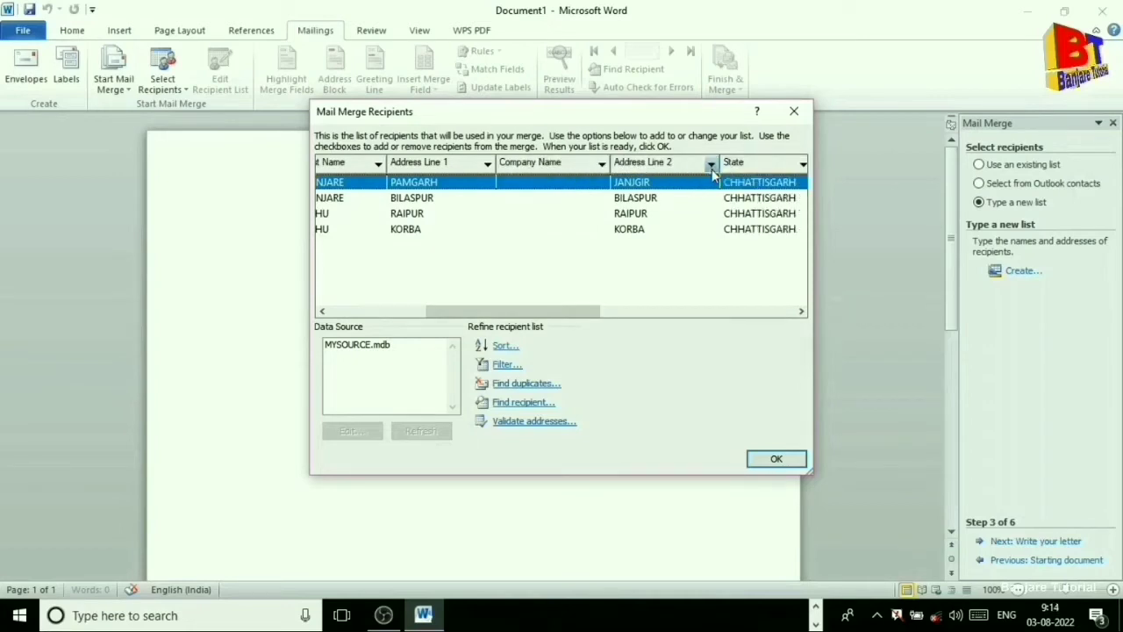
pyautogui.moveTo(508, 312); pyautogui.dragTo(614, 316)
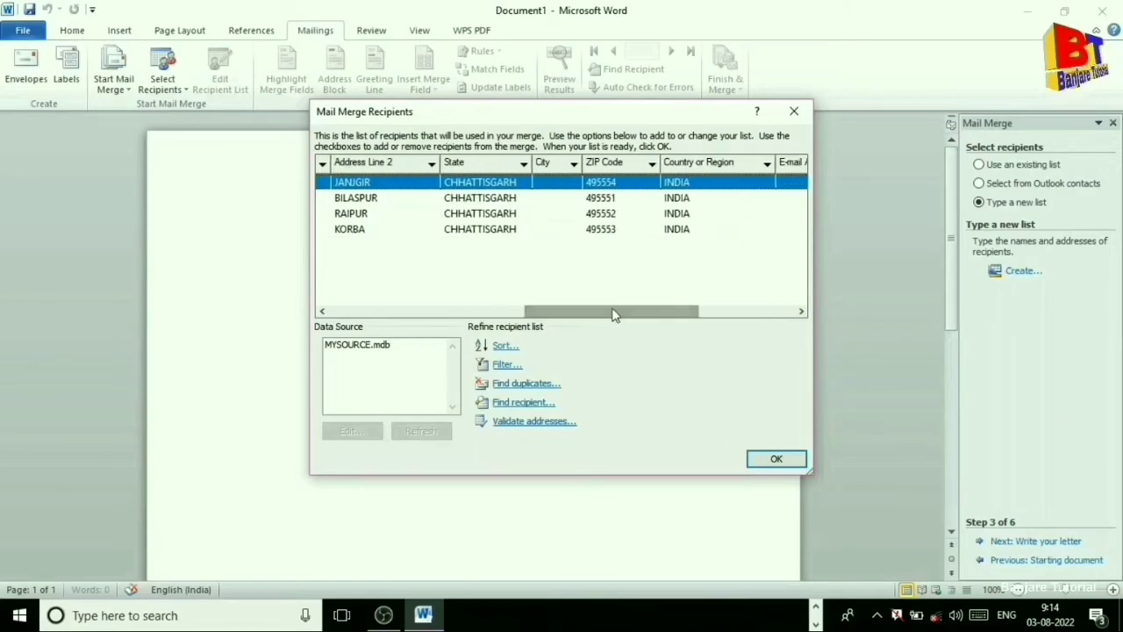
pyautogui.moveTo(600, 311)
pyautogui.mouseDown()
pyautogui.moveTo(546, 325)
pyautogui.moveTo(427, 313)
pyautogui.mouseUp()
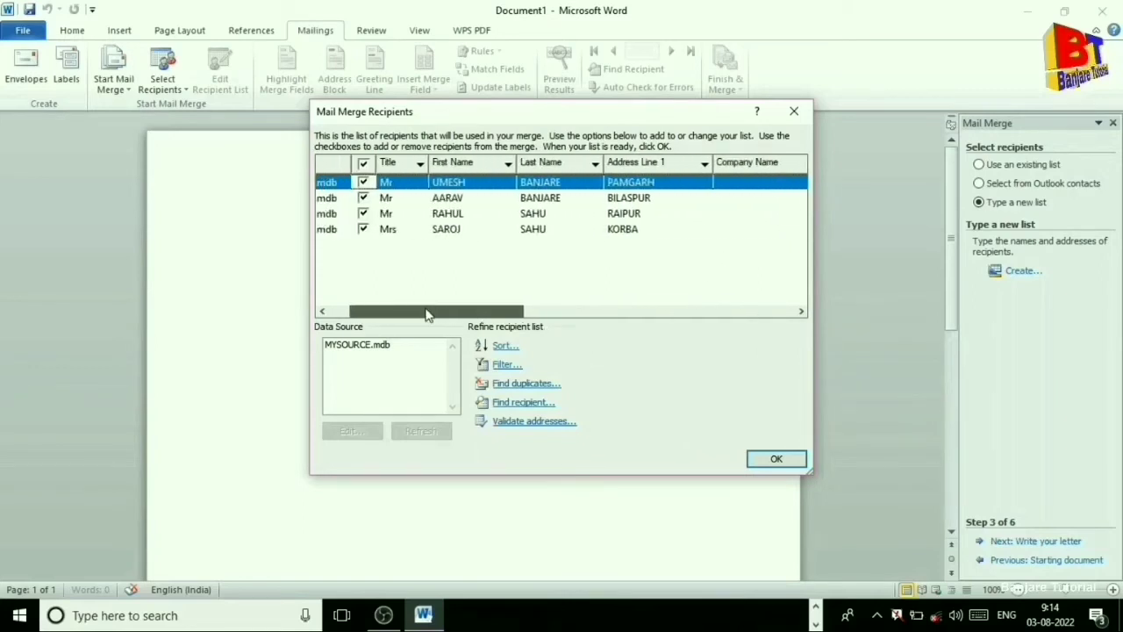
pyautogui.click(776, 459)
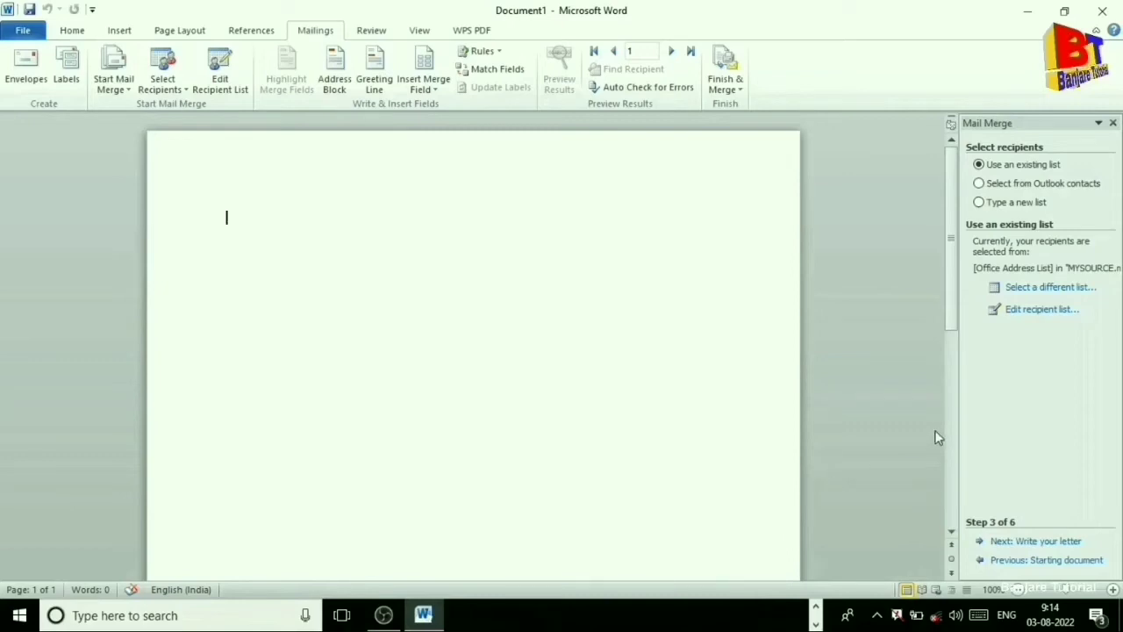
# Step: Advance to the letter-writing step and type the salutation DEAR on its own line
pyautogui.click(1045, 544)
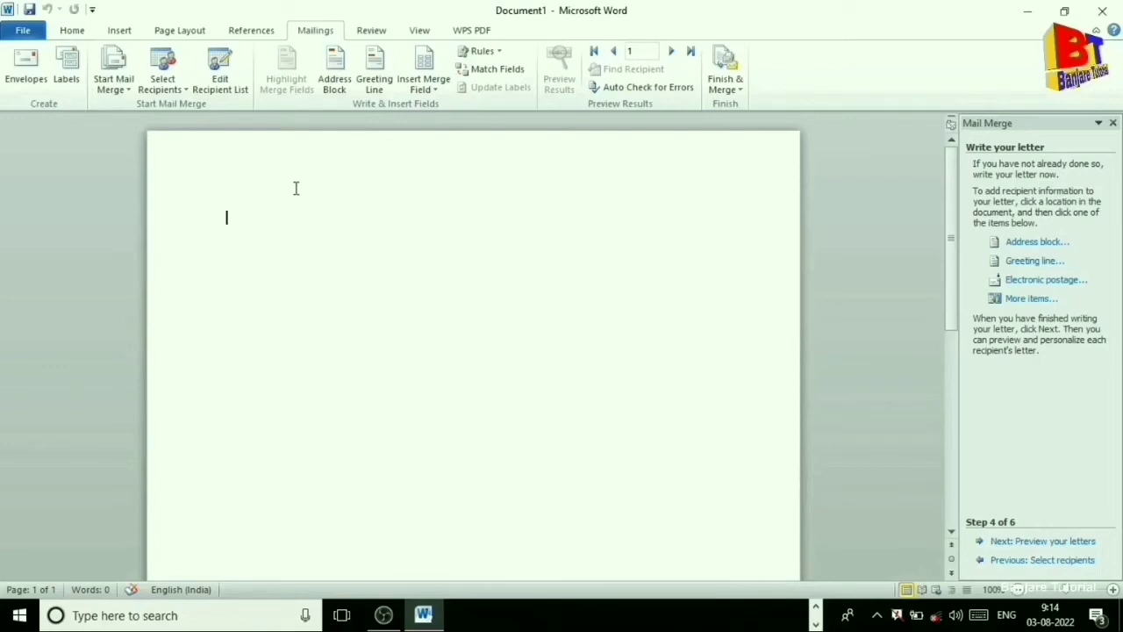
pyautogui.write('DE')
pyautogui.write('AR')
pyautogui.press('Return')
# Step: Type the 1st January 2023 annual function invitation, signed YOUR, the sender's name and GLD PUBLIC SCHOOL
pyautogui.write('WE ARE CE')
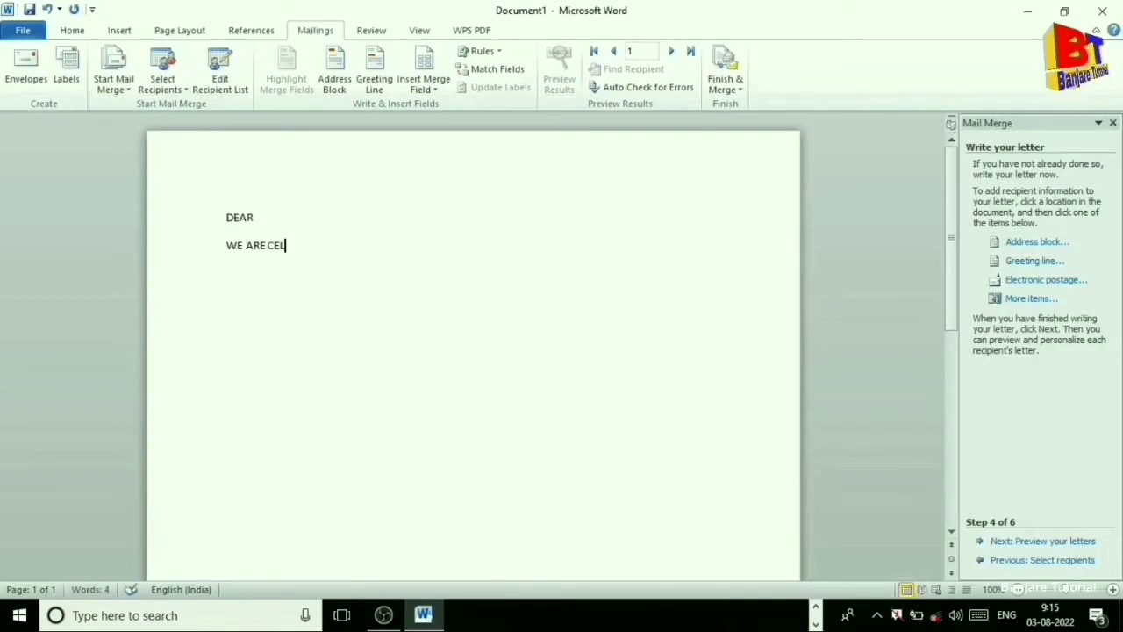
pyautogui.press('BackSpace')
pyautogui.press('BackSpace')
pyautogui.write('GOING TO CE')
pyautogui.write('LEBRATE ANNUAL FUNCTION')
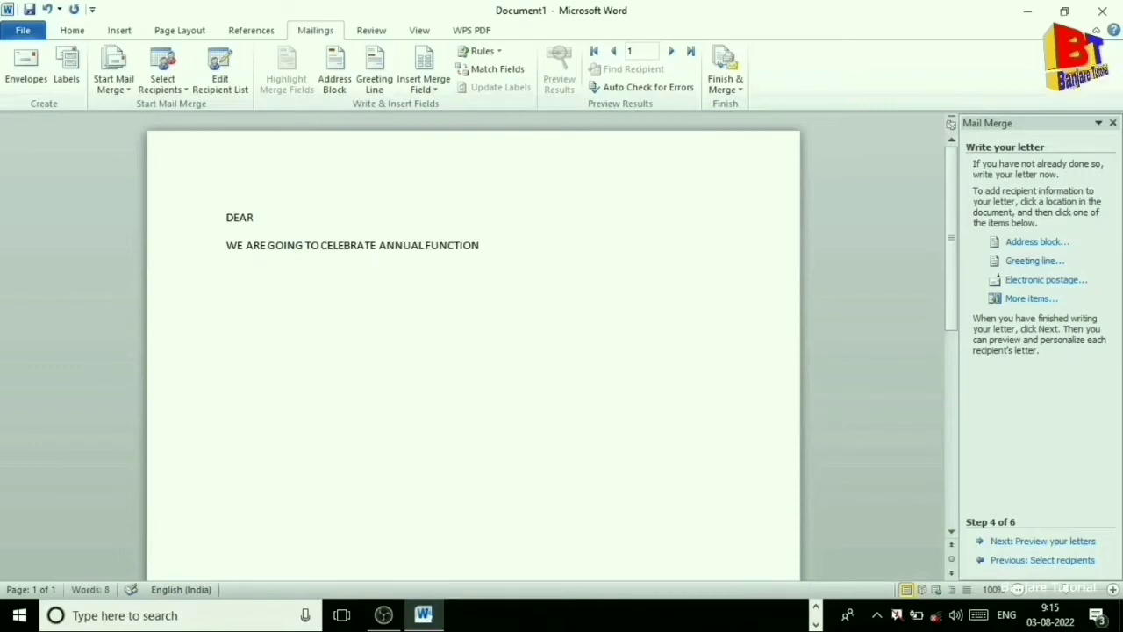
pyautogui.write(' ON 1ST JAN')
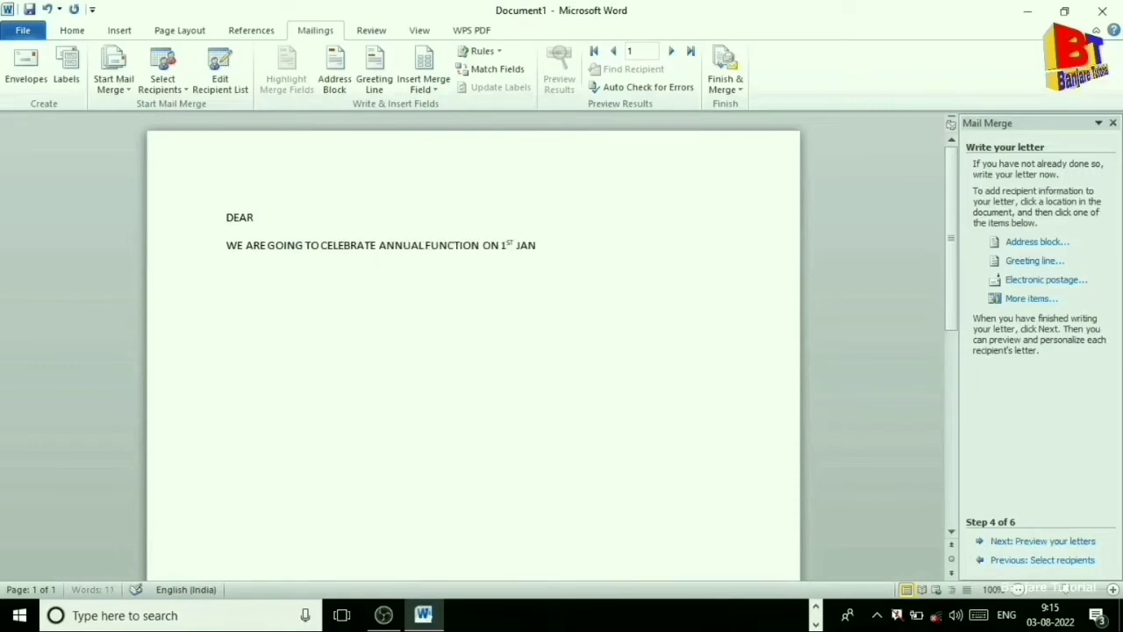
pyautogui.write('UARY 2023 ')
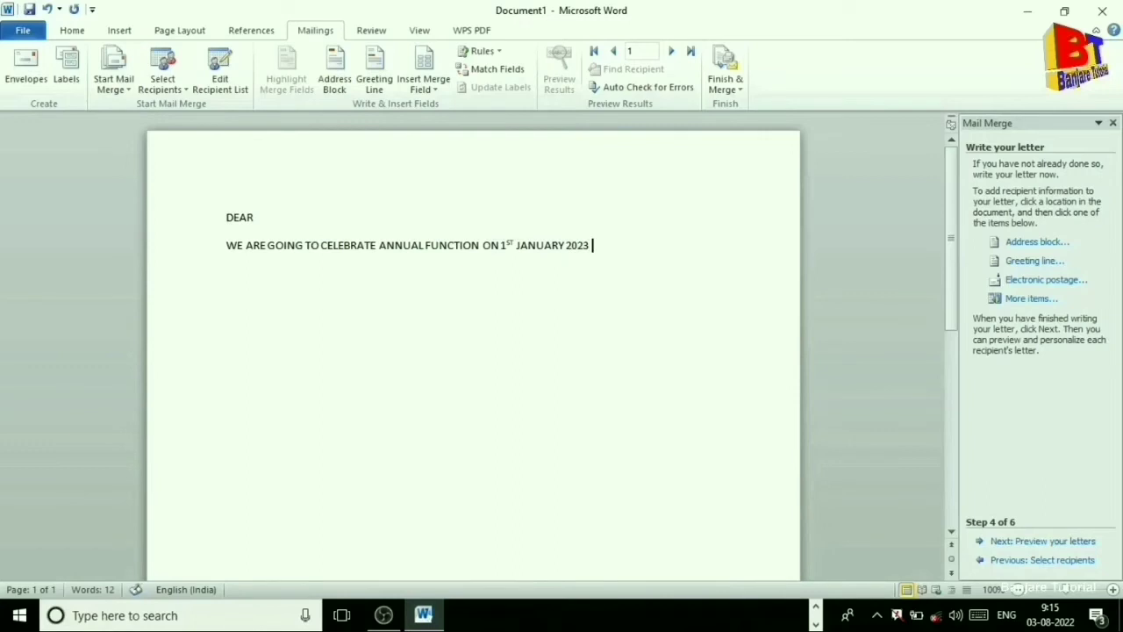
pyautogui.write('IN OUR SCHOOL. SO')
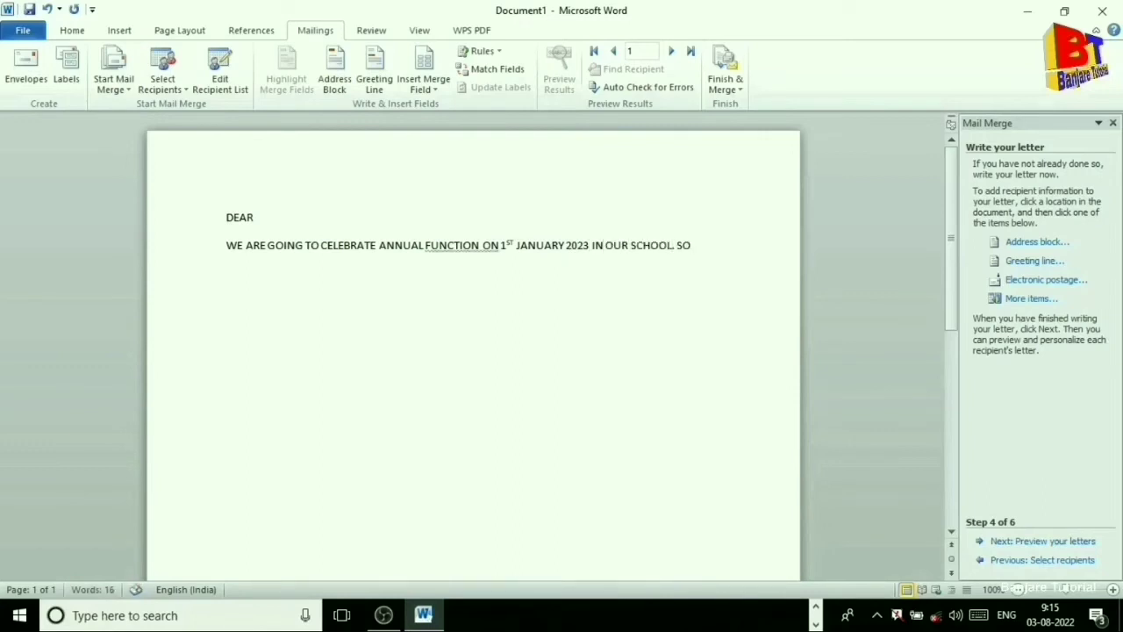
pyautogui.write(' YOU ARE')
pyautogui.write(' INVITED TO OUR')
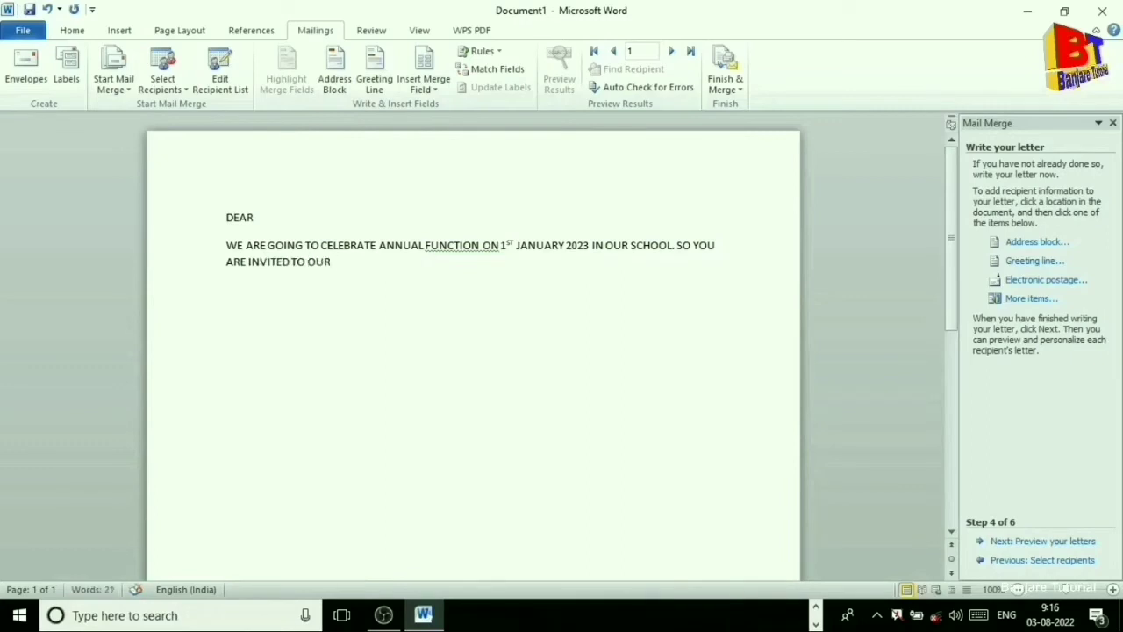
pyautogui.write(' ANNUAL FUNCTION.')
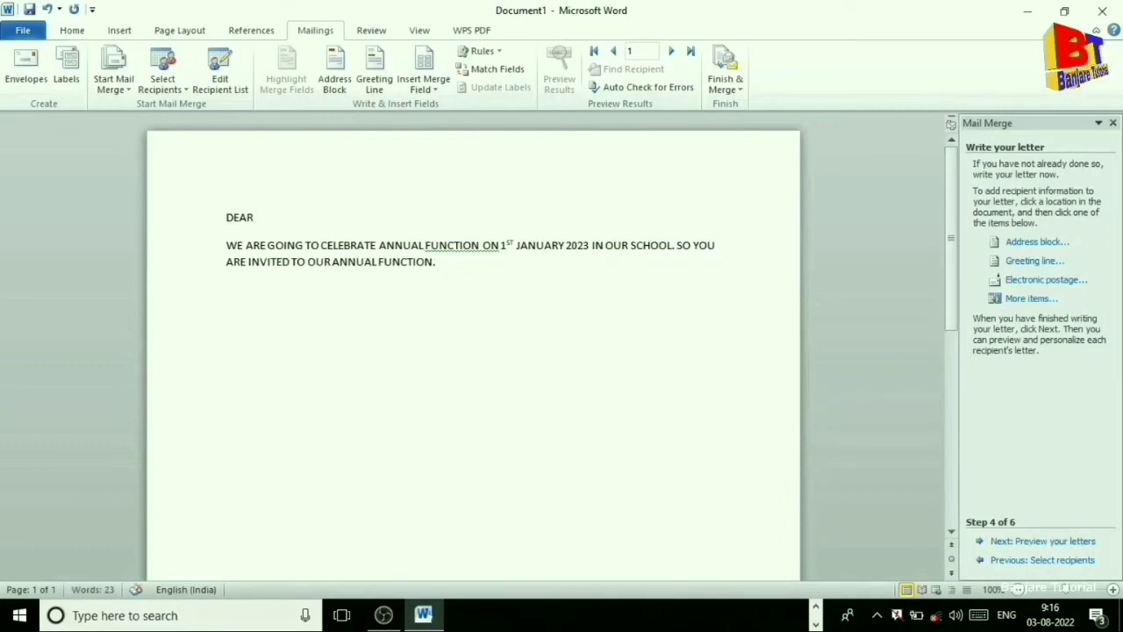
pyautogui.press('Return')
pyautogui.write('YOUR ')
pyautogui.press('Return')
pyautogui.write('GLD')
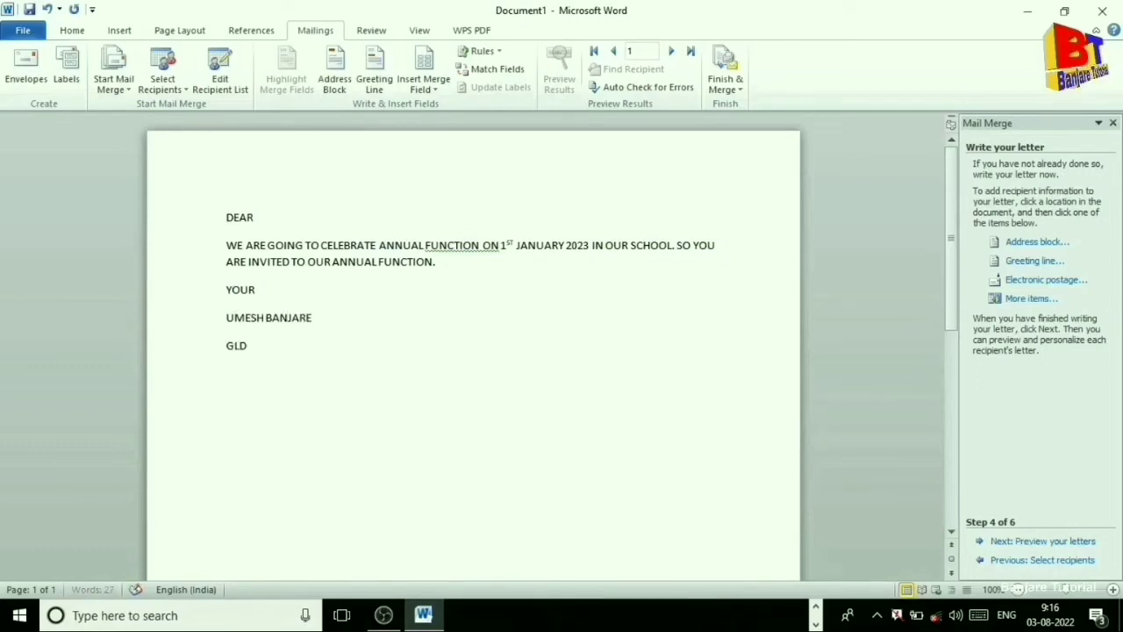
pyautogui.write(' PUBLIC SCHO')
pyautogui.write('OL')
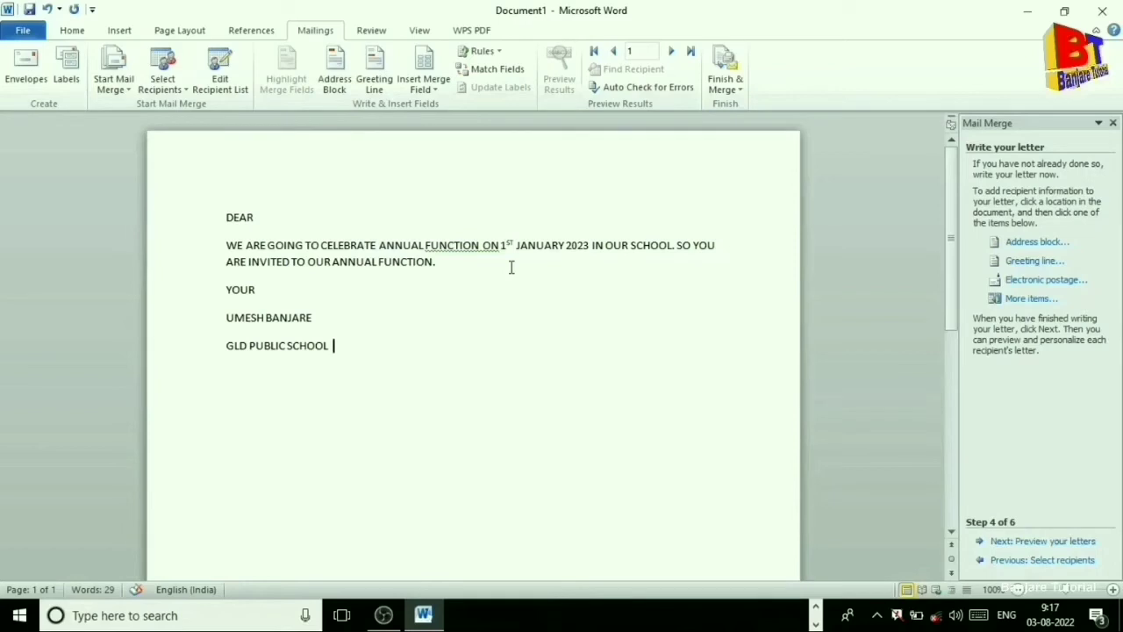
# Step: Insert an «AddressBlock» merge field with default settings on a new line below DEAR
pyautogui.click(265, 225)
pyautogui.press('Return')
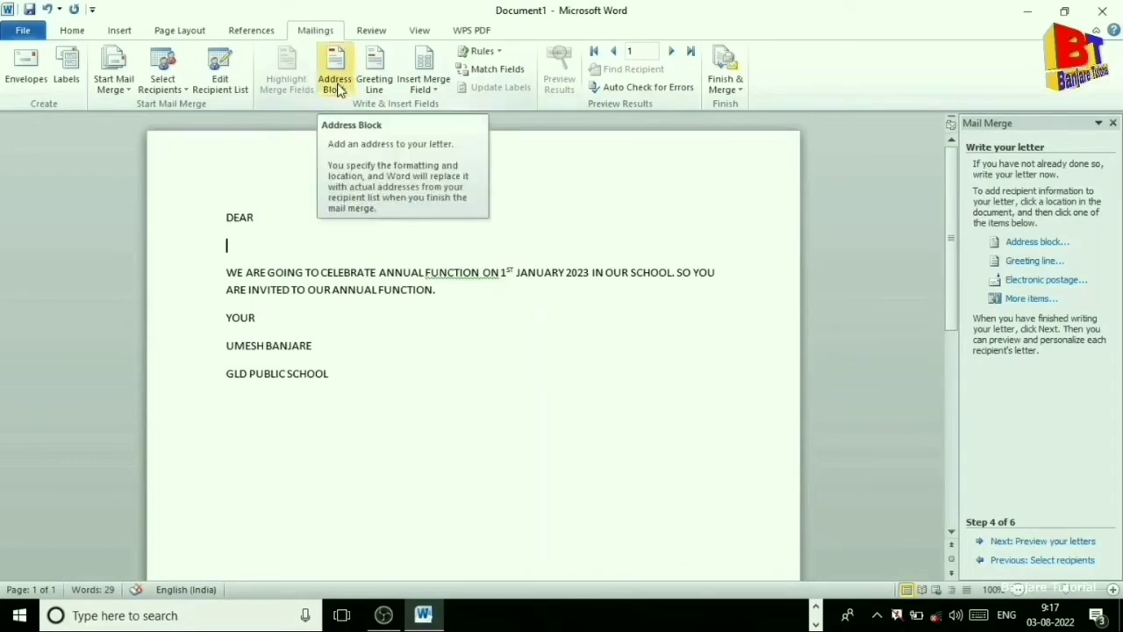
pyautogui.click(339, 90)
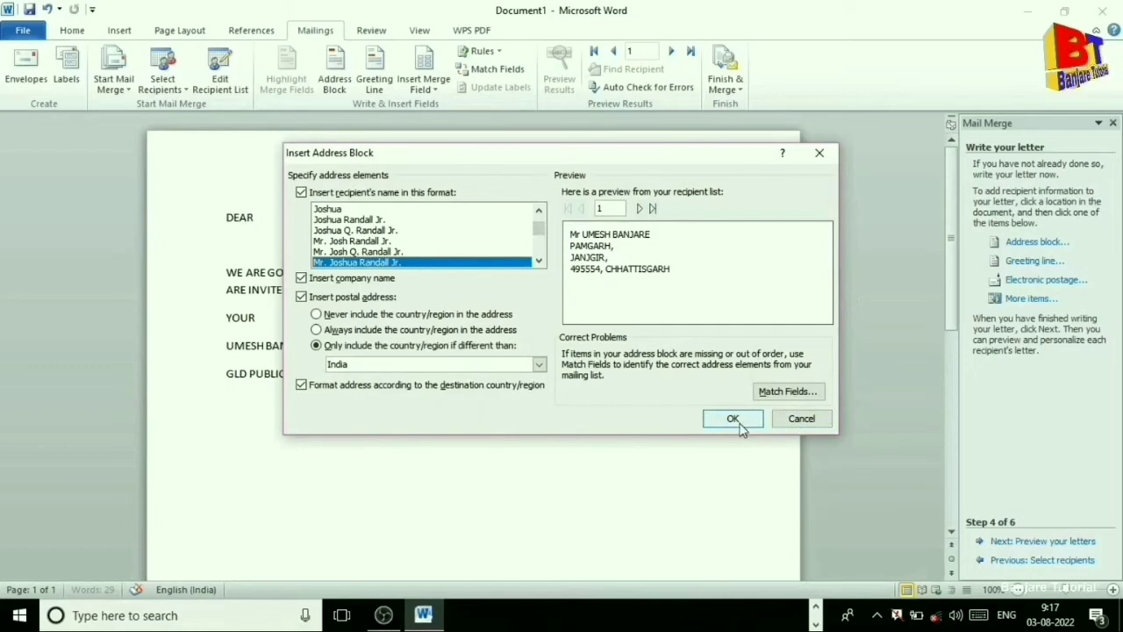
pyautogui.click(733, 418)
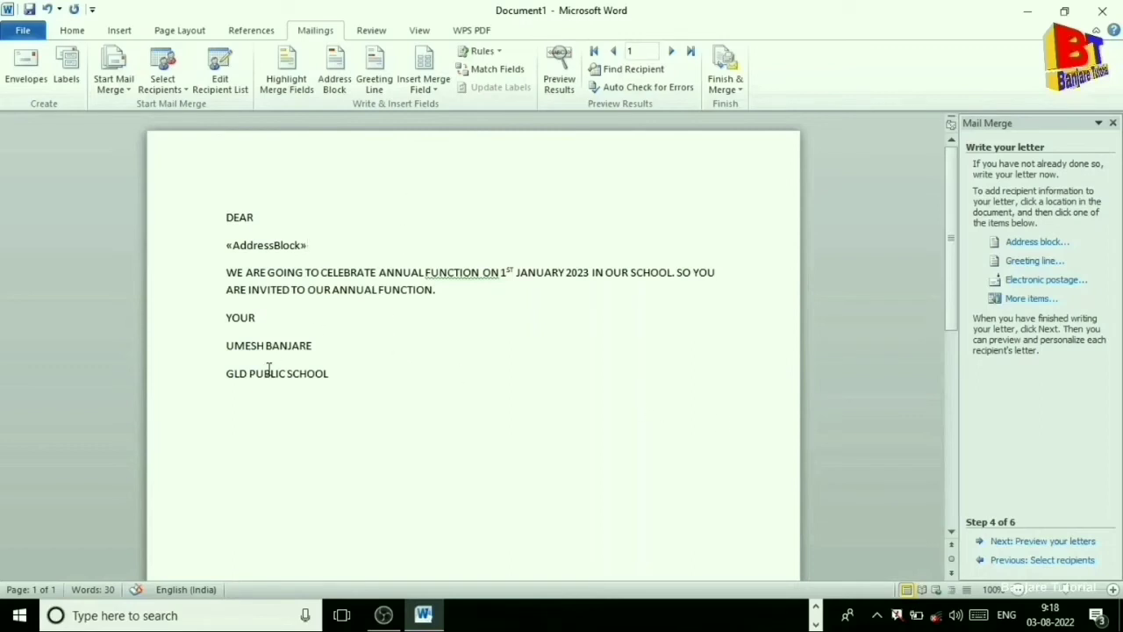
# Step: Change the signature name to XYZ and preview the letter merged with recipient 1
pyautogui.click(316, 345)
pyautogui.press('BackSpace')
pyautogui.press('BackSpace')
pyautogui.press('BackSpace')
pyautogui.press('BackSpace')
pyautogui.press('BackSpace')
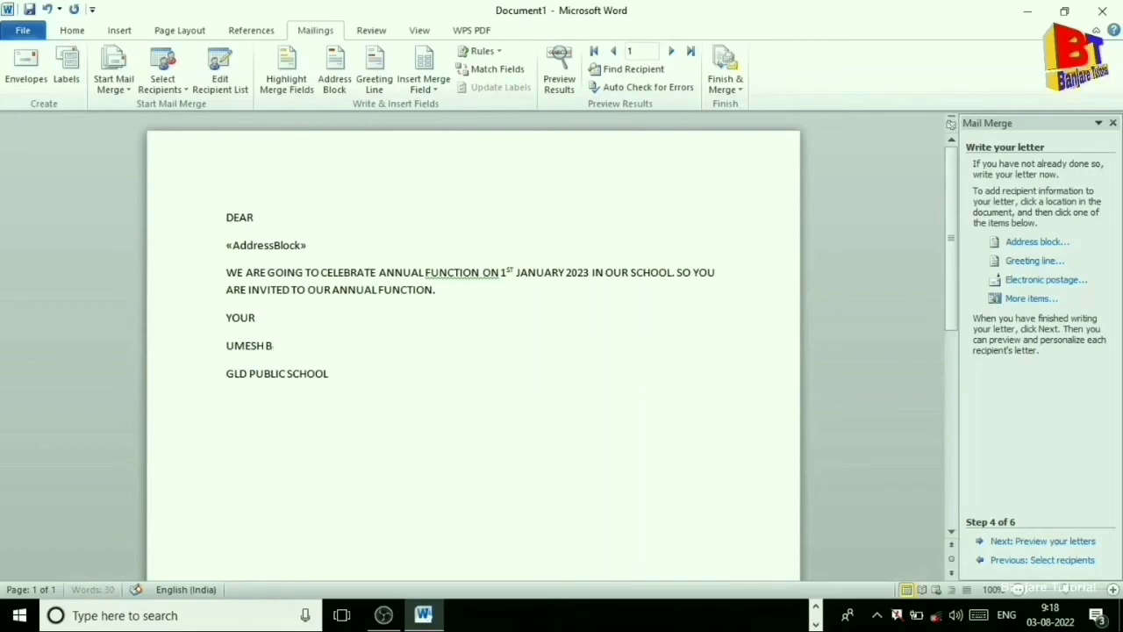
pyautogui.press('BackSpace')
pyautogui.press('BackSpace')
pyautogui.press('BackSpace')
pyautogui.press('BackSpace')
pyautogui.press('BackSpace')
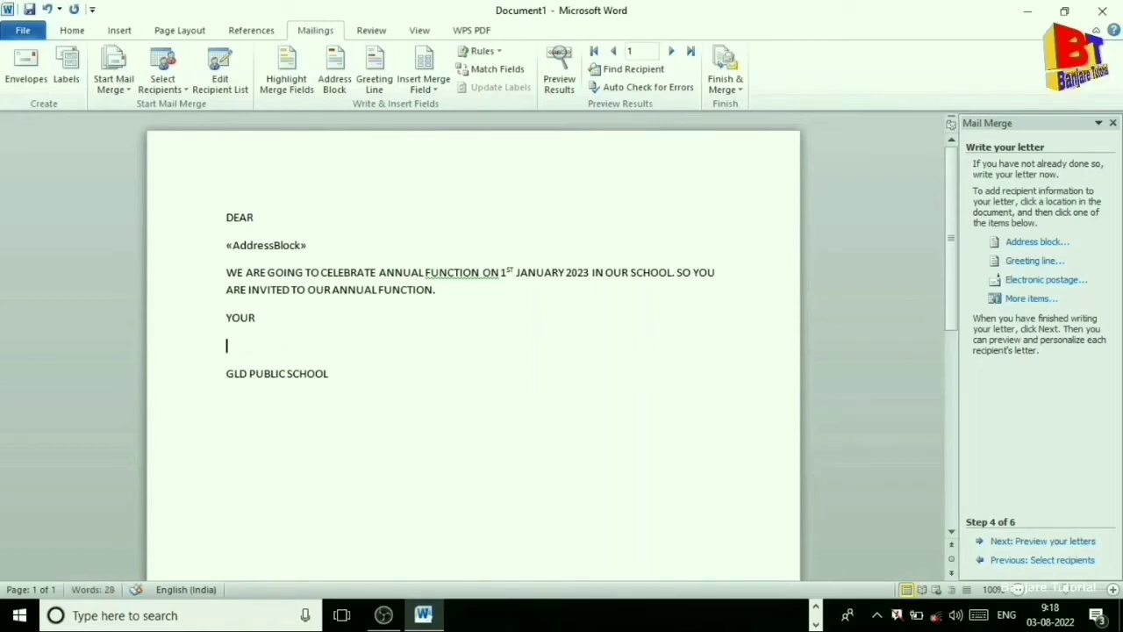
pyautogui.write('XY')
pyautogui.write('Z')
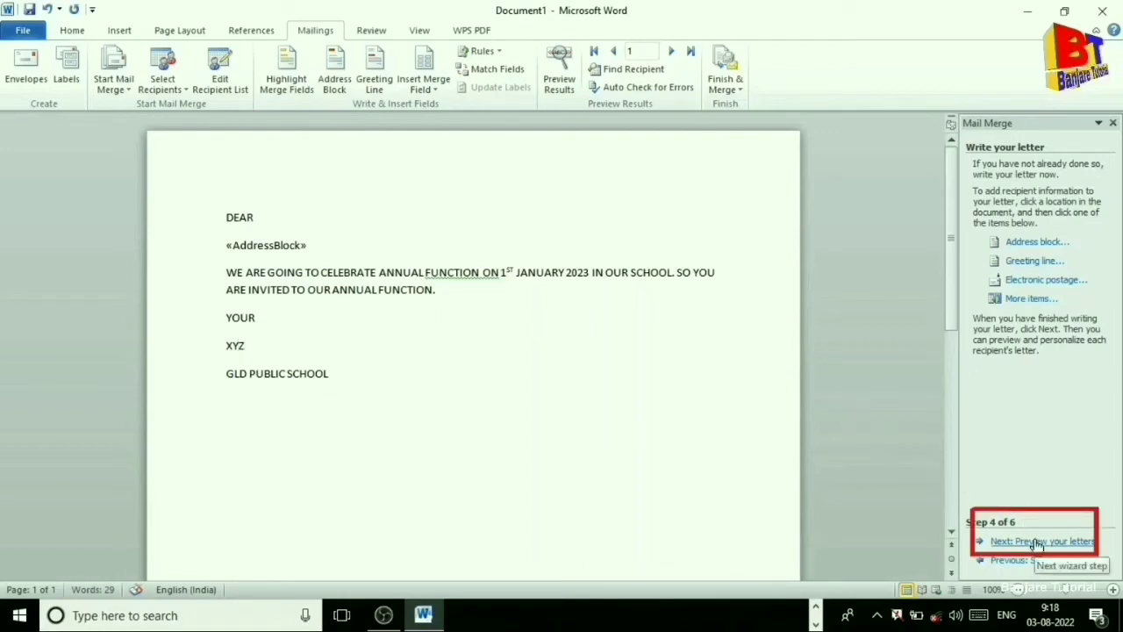
pyautogui.click(1032, 542)
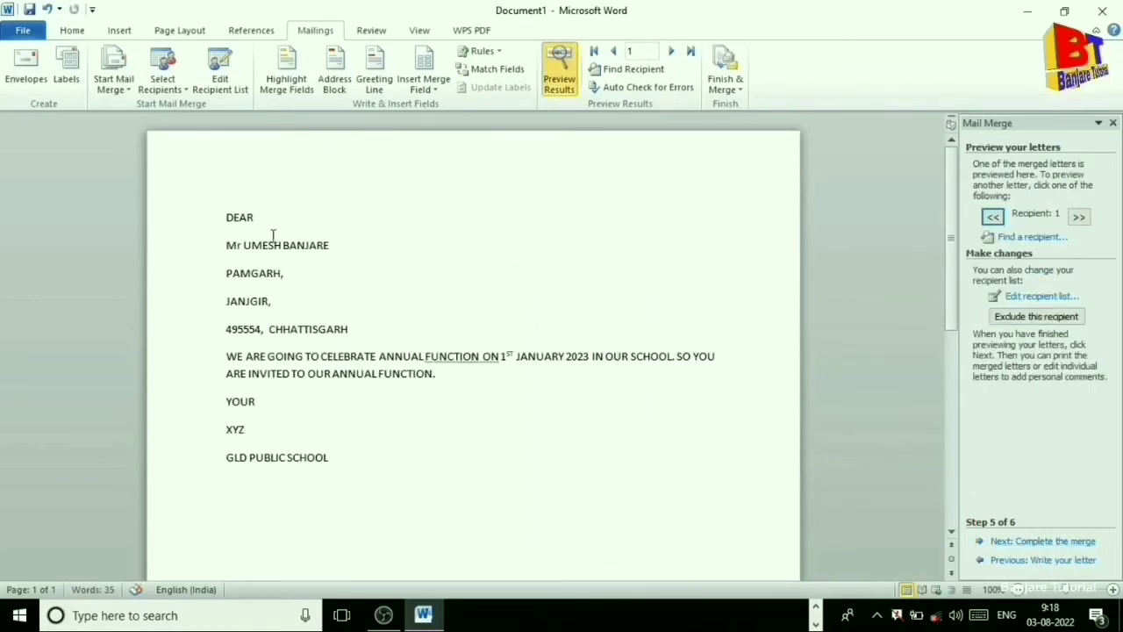
# Step: Select the whole letter, change it to Sentence case, then place the cursor after Xyz
pyautogui.tripleClick(204, 267)
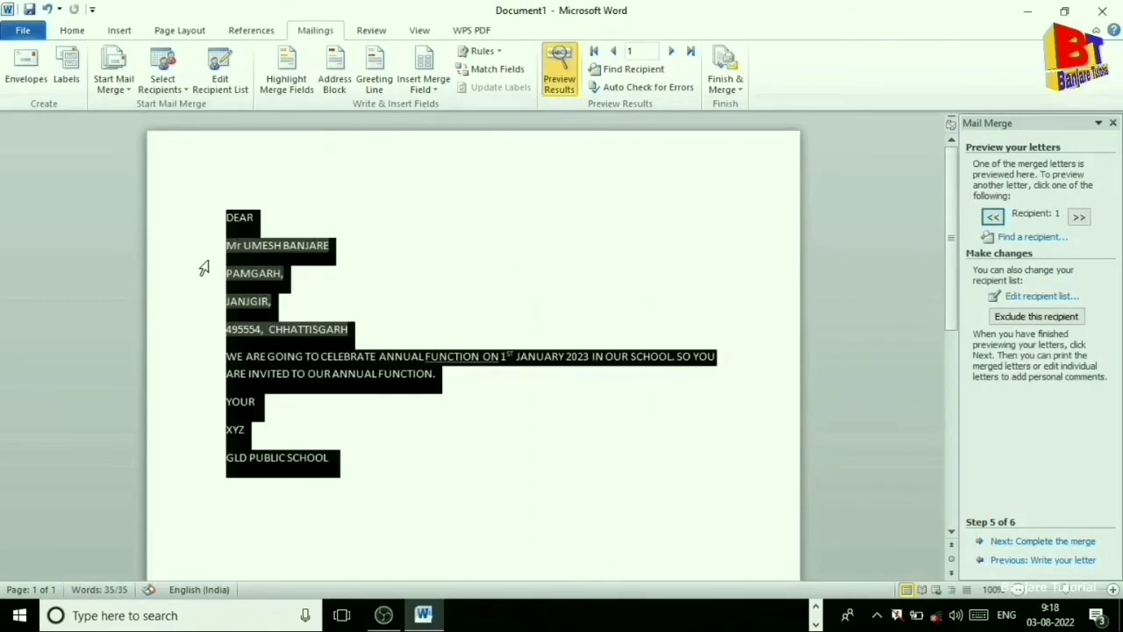
pyautogui.click(72, 33)
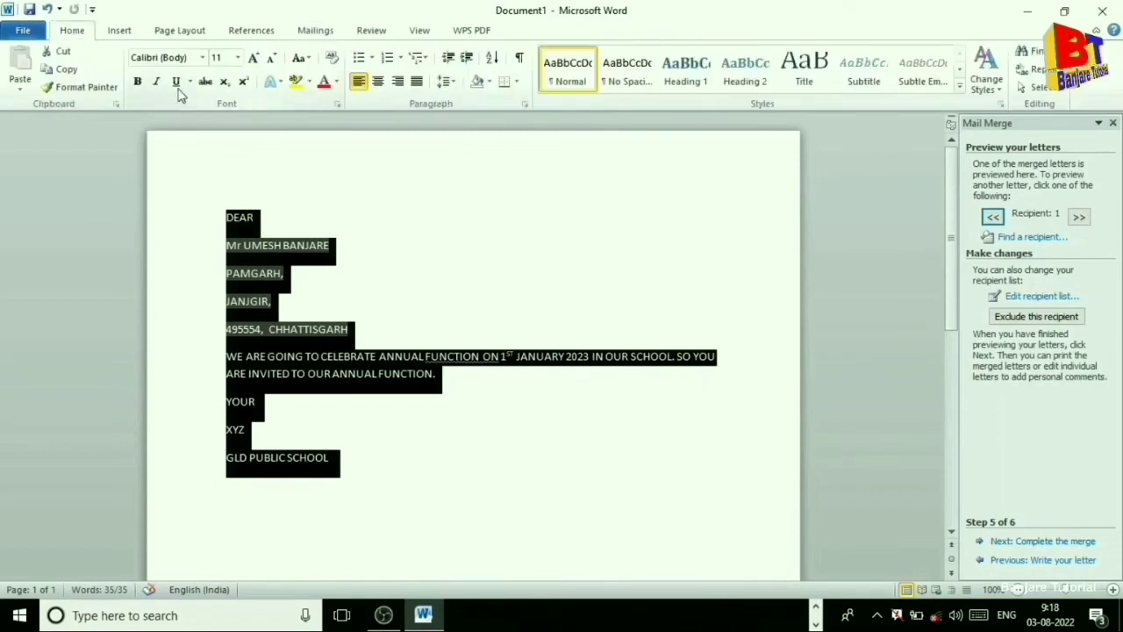
pyautogui.click(309, 60)
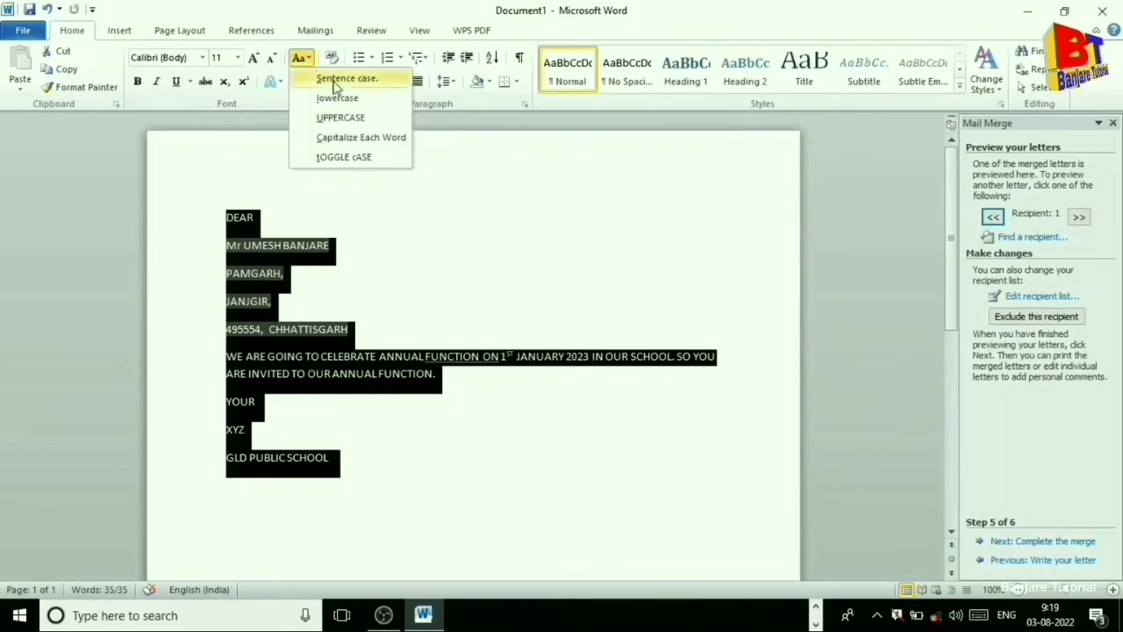
pyautogui.click(338, 78)
pyautogui.click(367, 276)
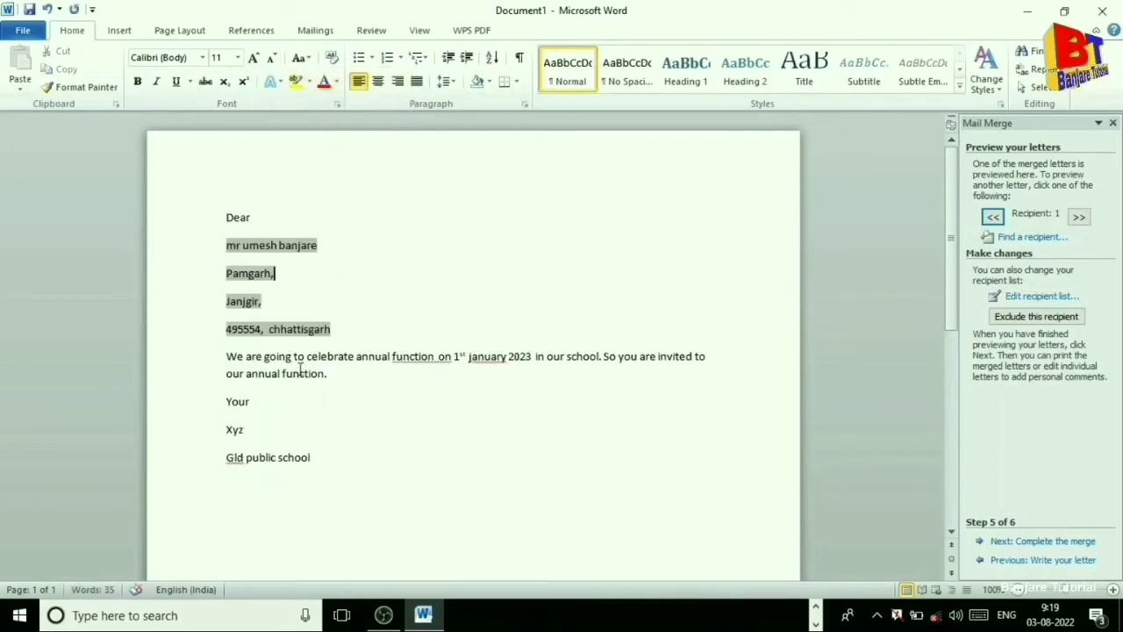
pyautogui.click(392, 426)
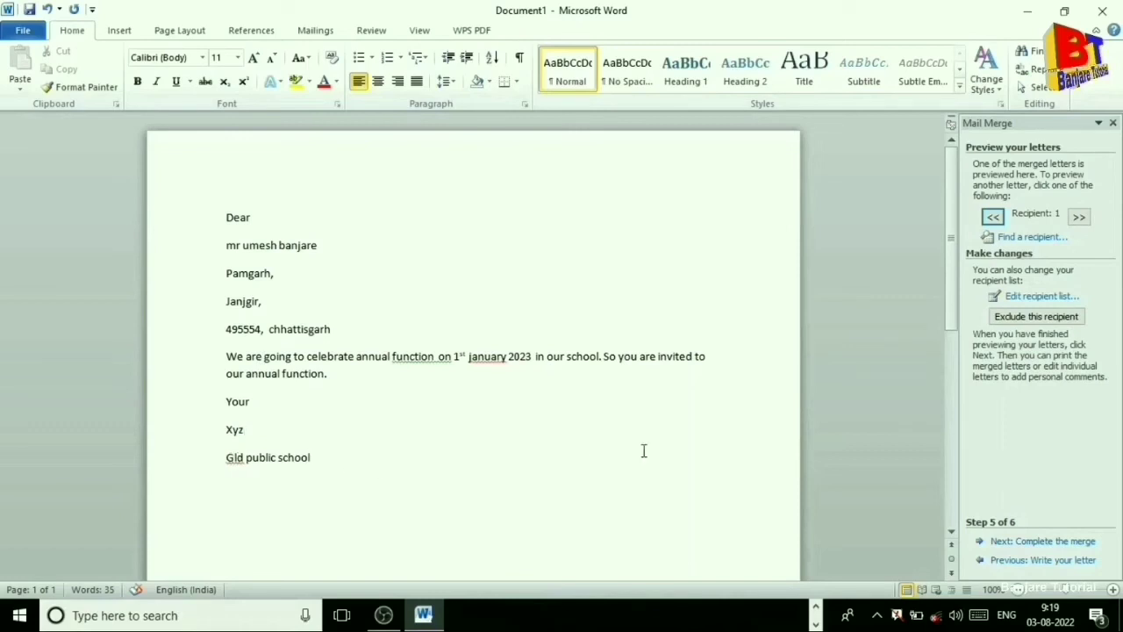
# Step: Preview the merged letter for the second and third recipients
pyautogui.click(327, 32)
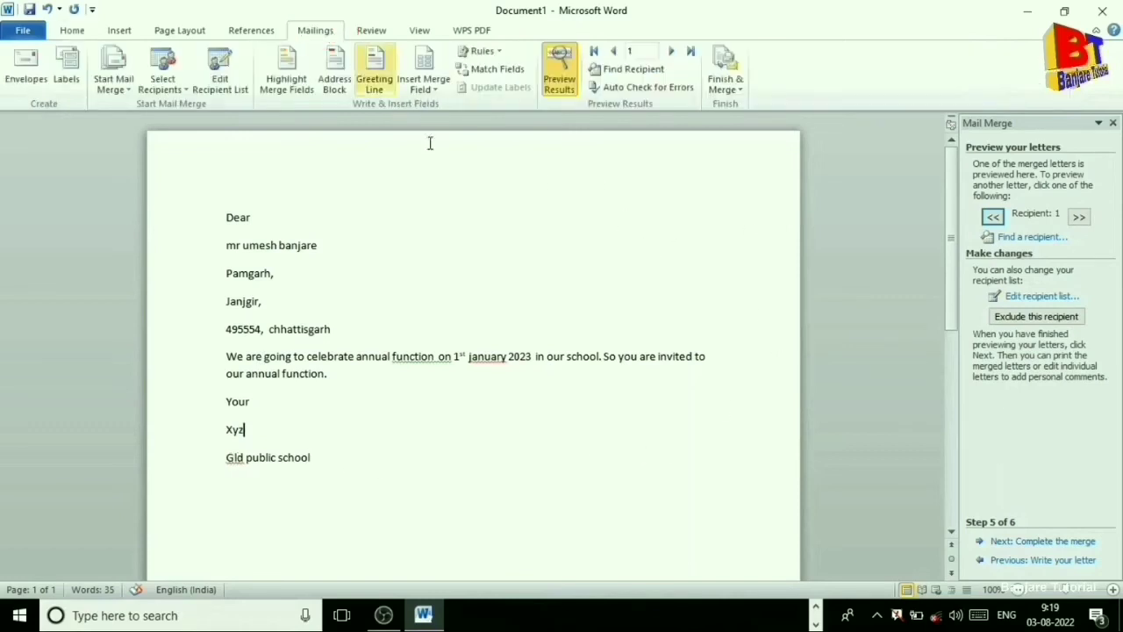
pyautogui.click(671, 51)
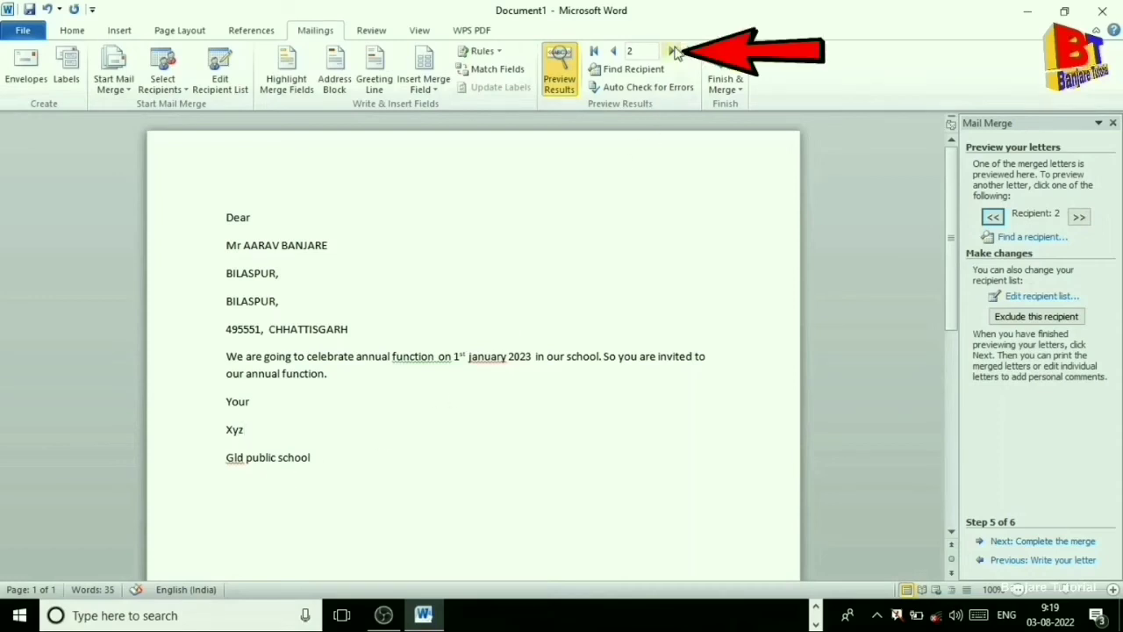
pyautogui.click(673, 51)
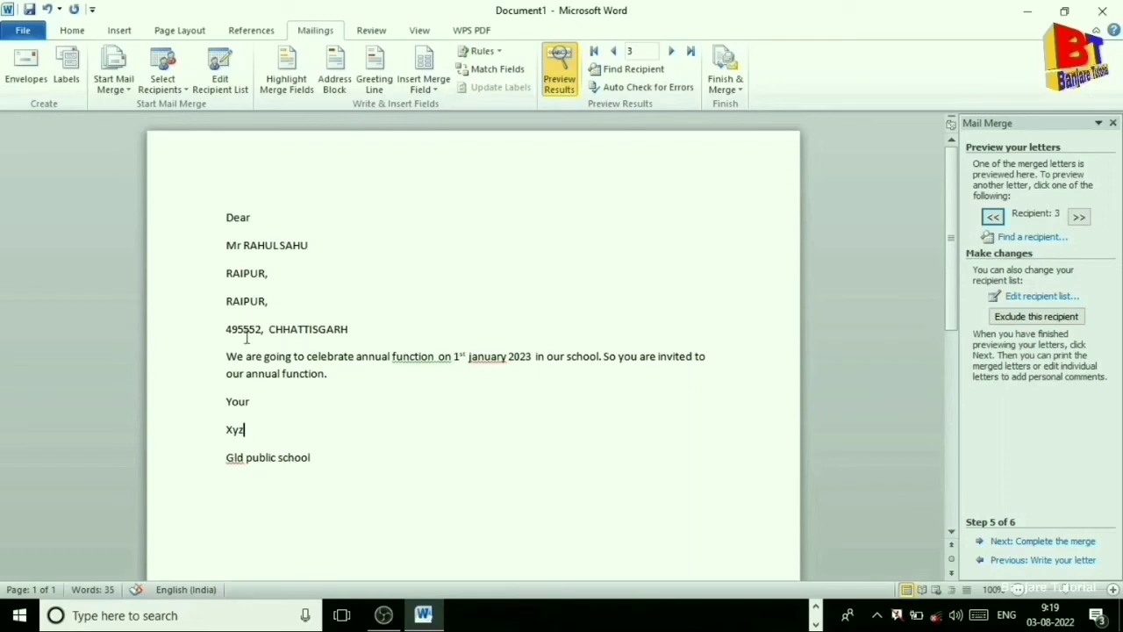
# Step: Correct 'january' to 'January' and preview the fourth recipient's letter
pyautogui.rightClick(500, 357)
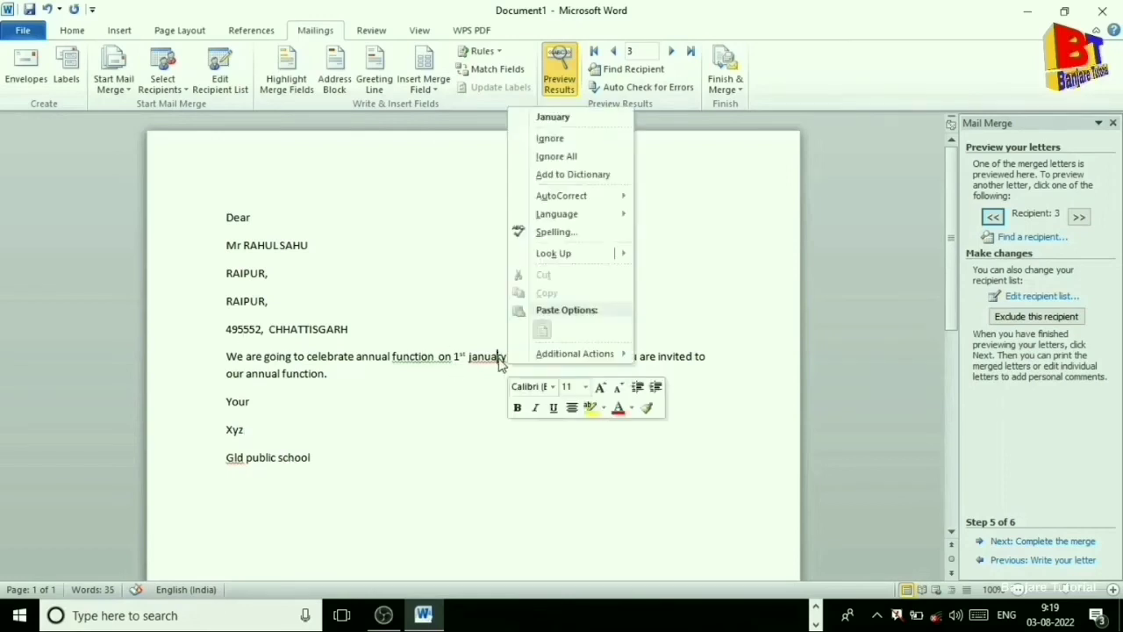
pyautogui.click(550, 118)
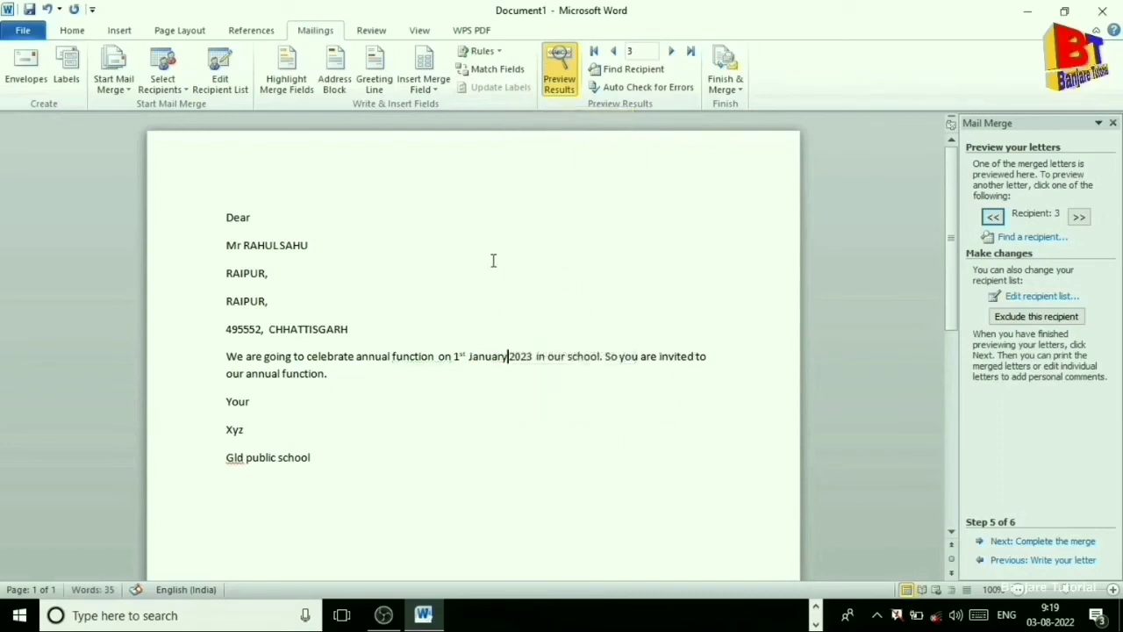
pyautogui.click(672, 51)
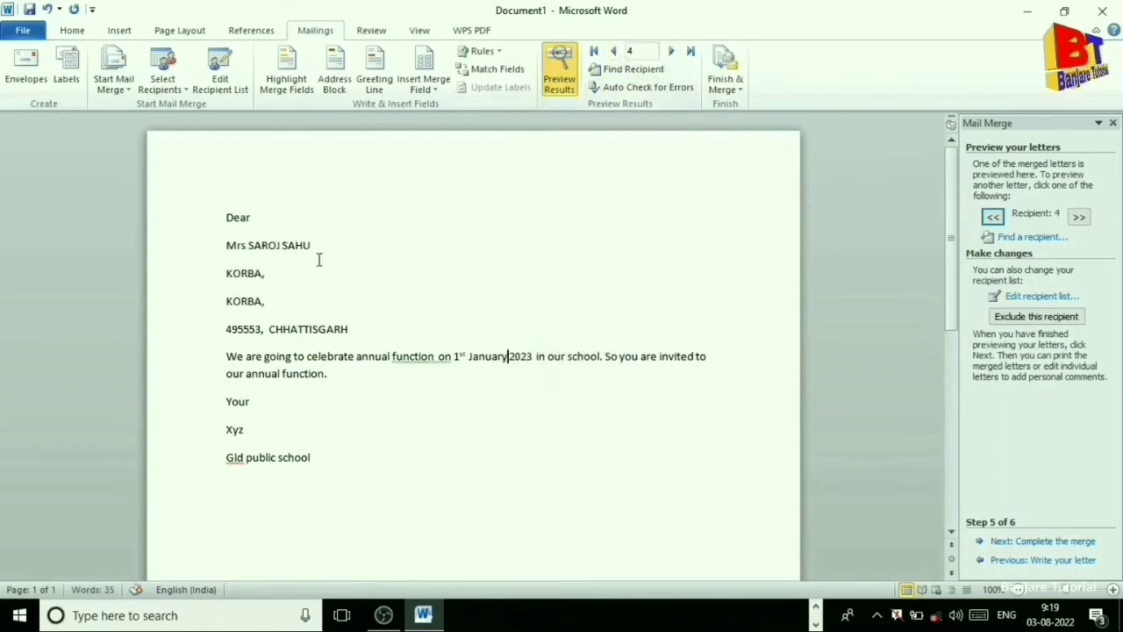
# Step: Advance the wizard to step 6, Complete the merge, and cancel the Merge to Printer dialog
pyautogui.click(1047, 541)
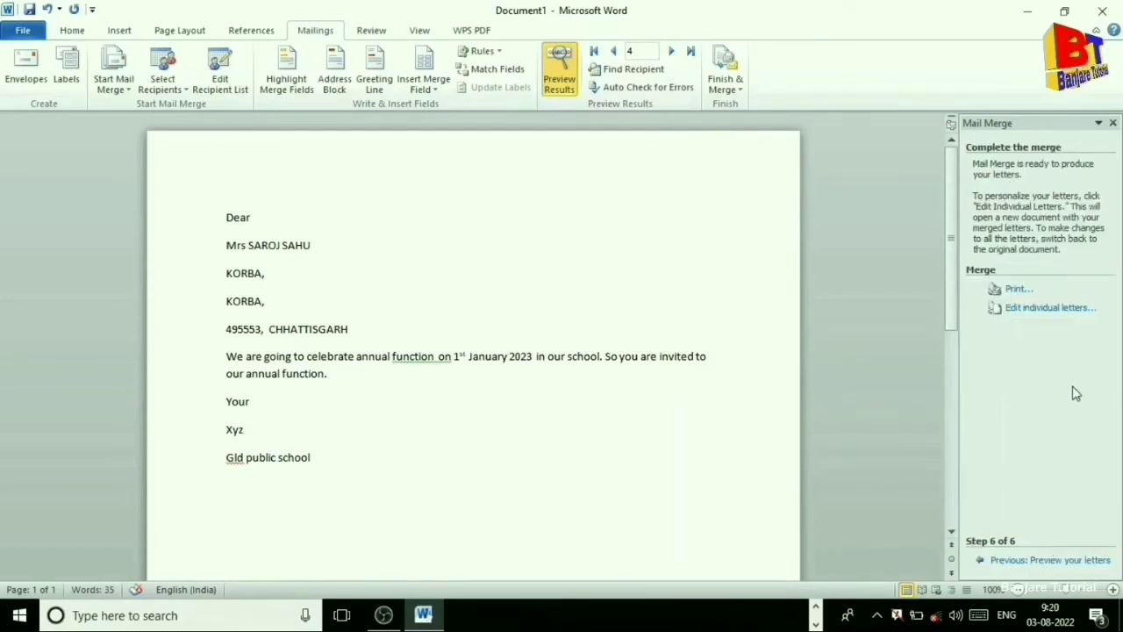
pyautogui.click(1041, 559)
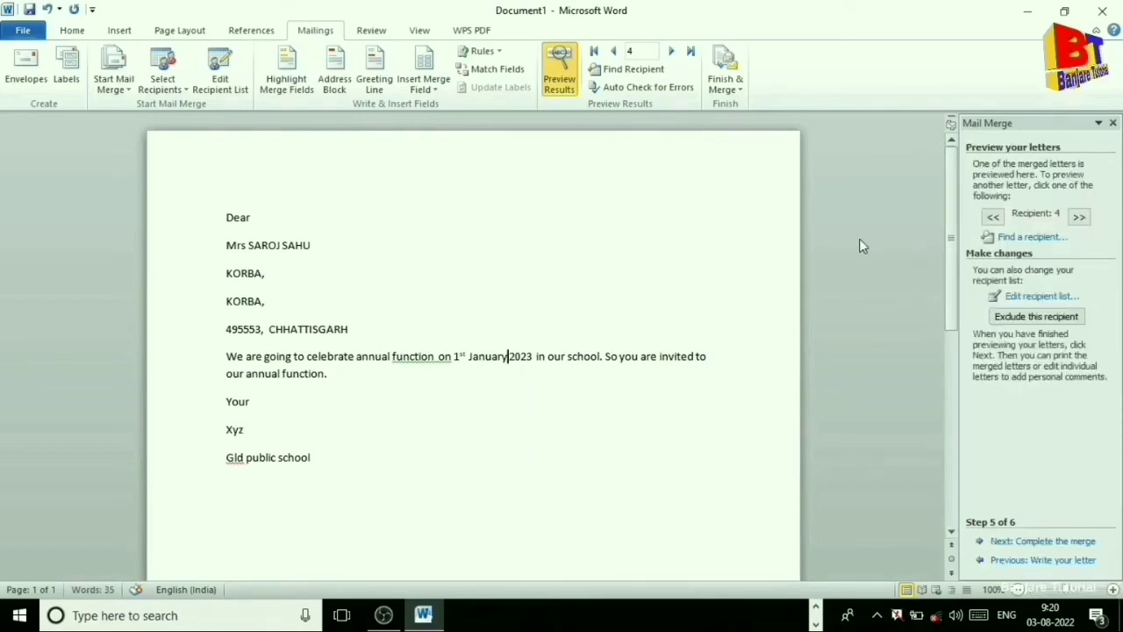
pyautogui.click(1057, 542)
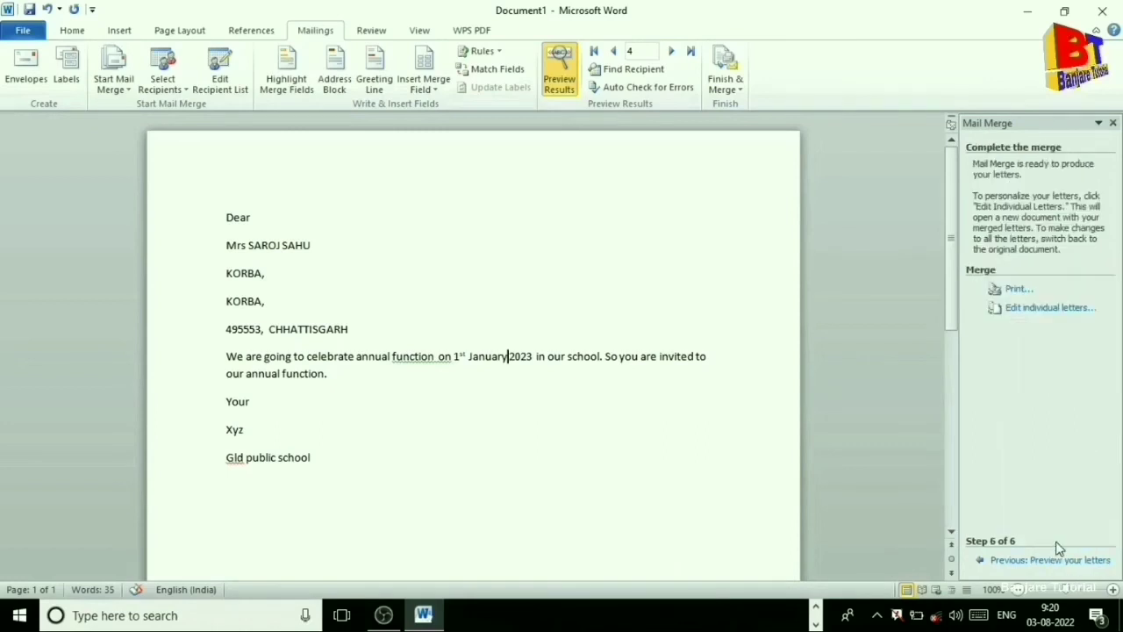
pyautogui.click(1014, 290)
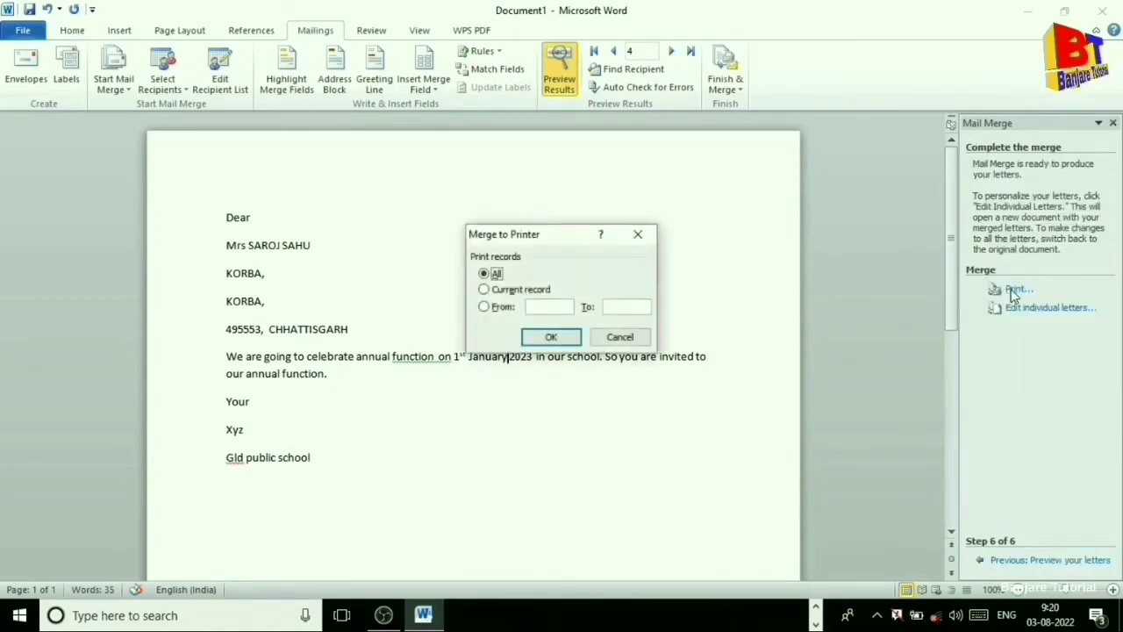
pyautogui.click(619, 337)
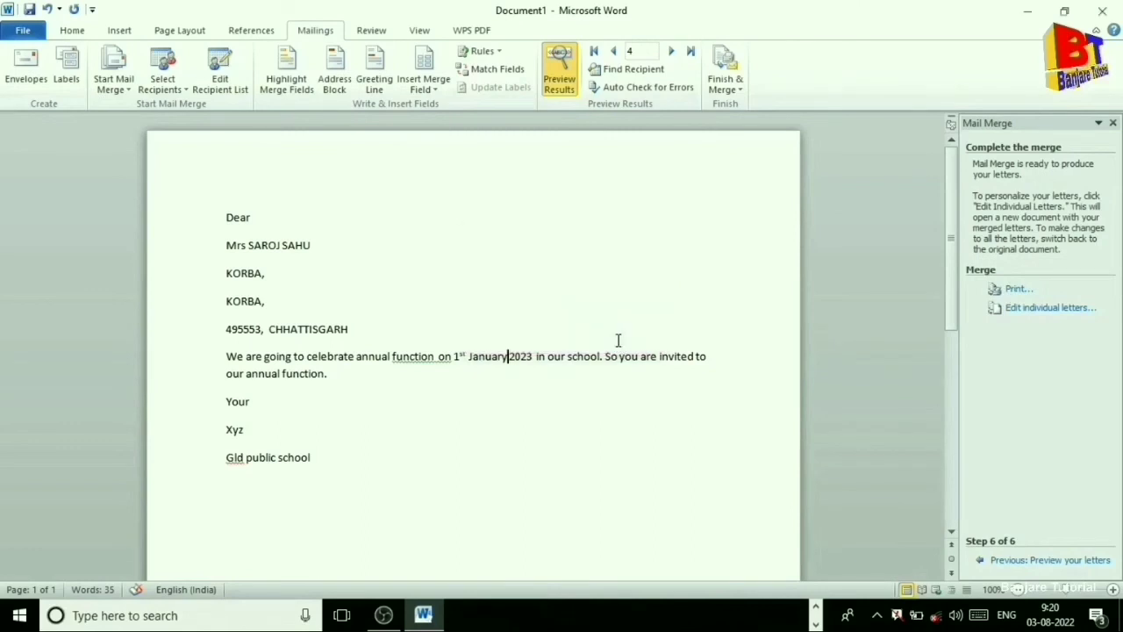
# Step: Save the letter as Dear.docx in Documents and dismiss the Received Files popup
pyautogui.click(26, 31)
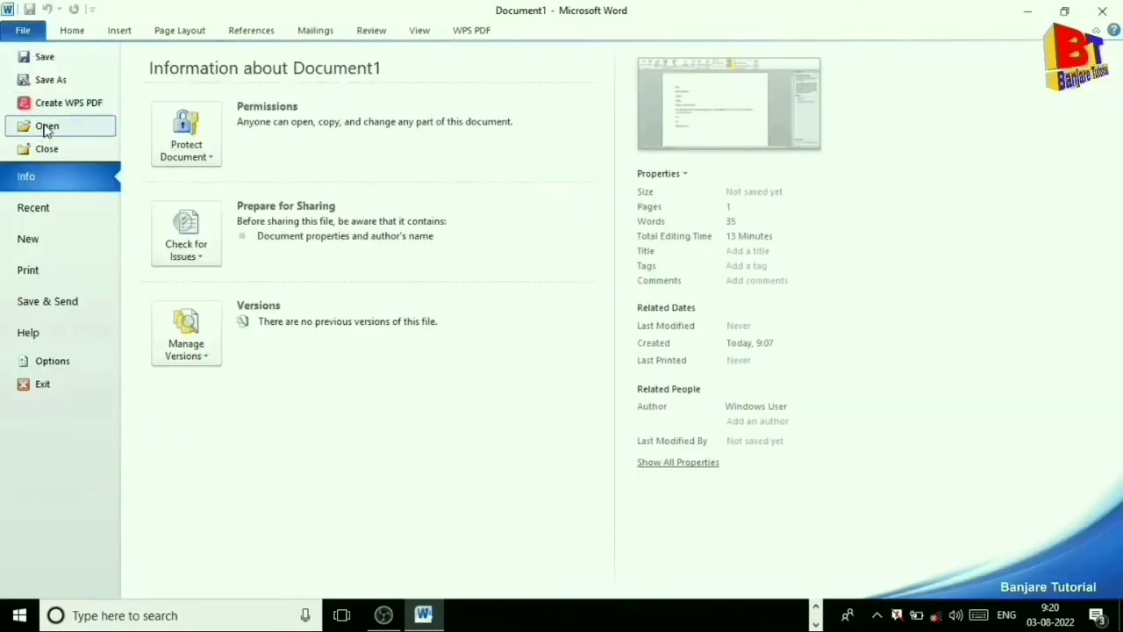
pyautogui.click(52, 62)
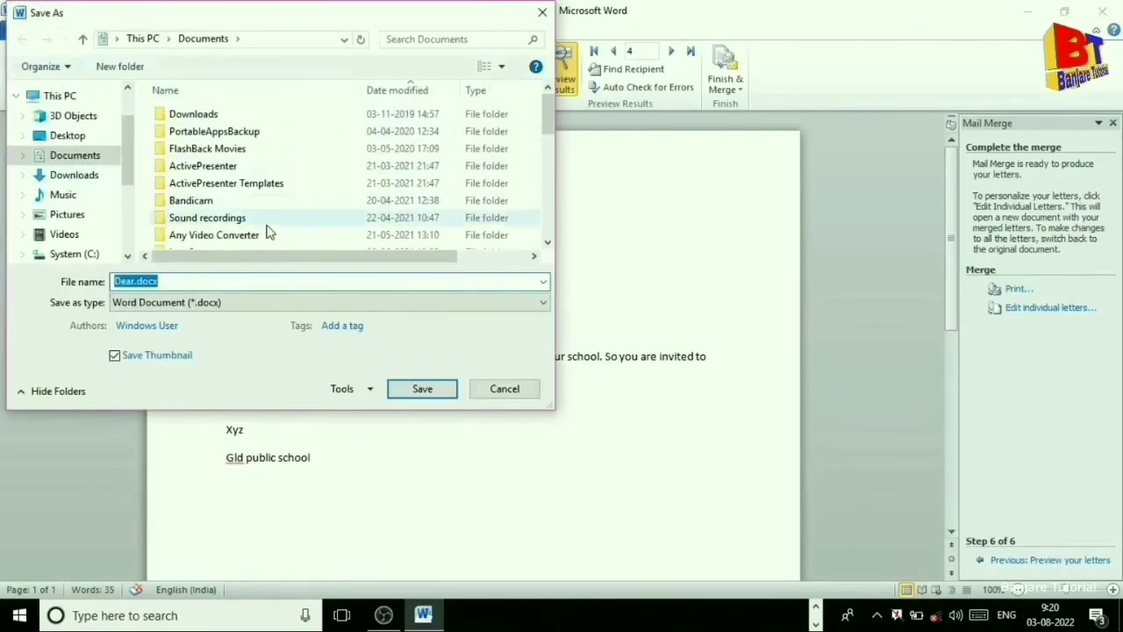
pyautogui.click(428, 392)
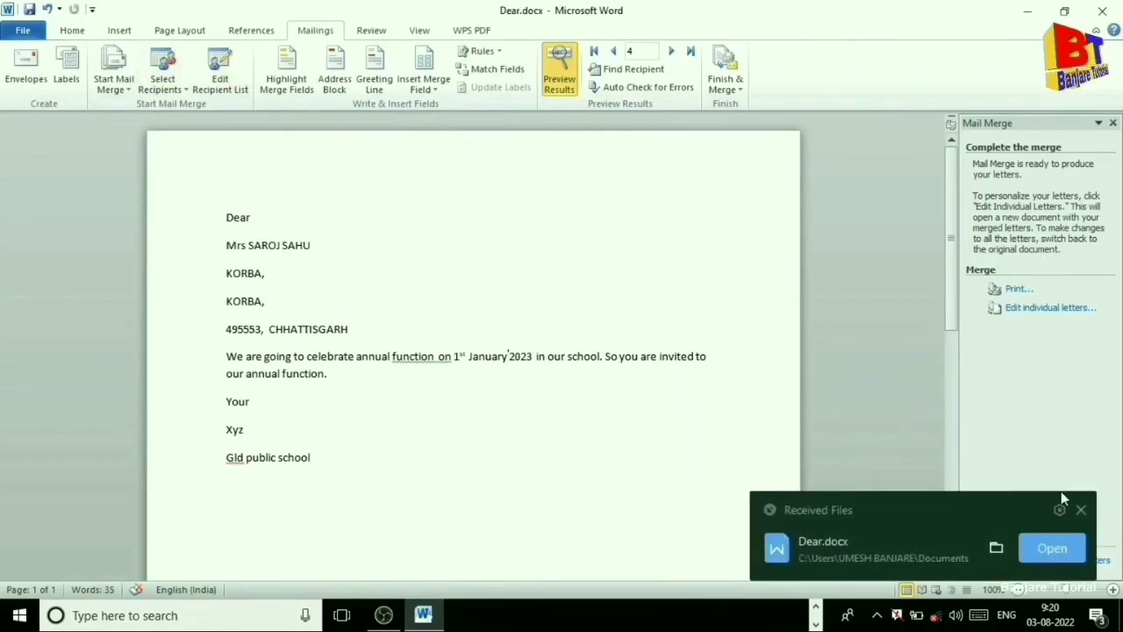
pyautogui.click(1080, 510)
pyautogui.moveTo(950, 236); pyautogui.dragTo(941, 154)
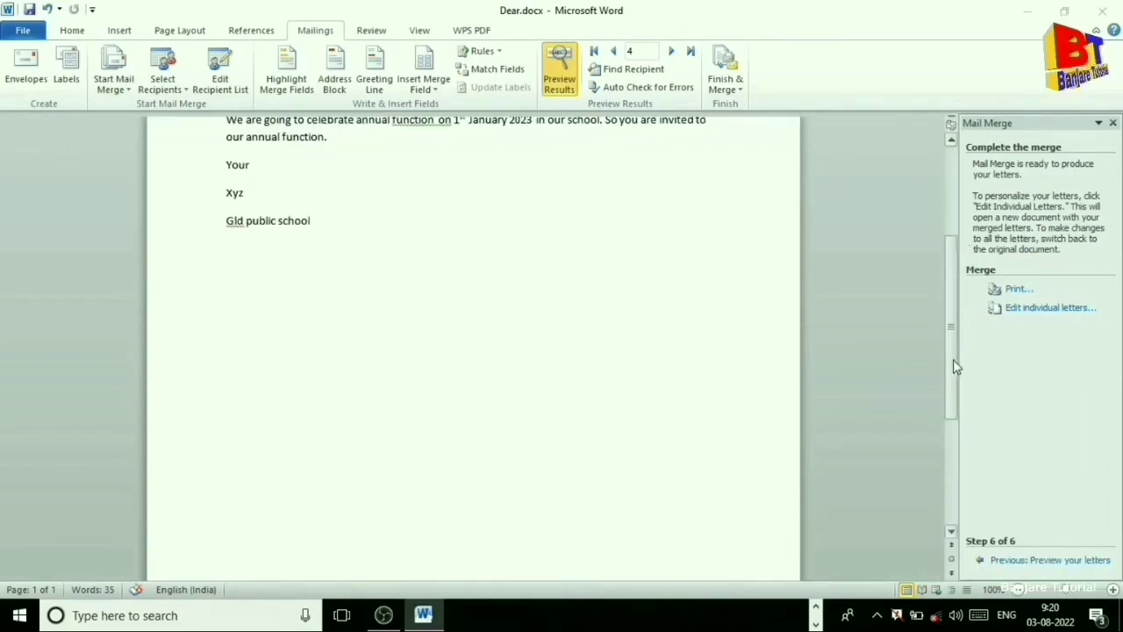
# Step: Close the Mail Merge pane and turn off Preview Results to show the merge fields
pyautogui.click(1113, 123)
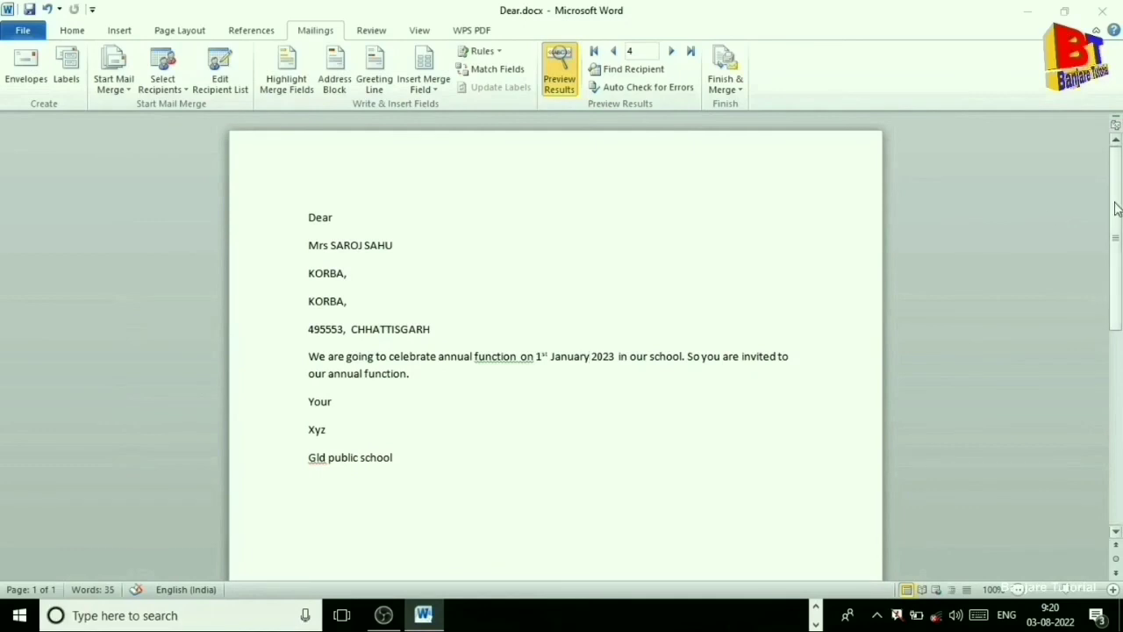
pyautogui.scroll(-5, 877, 351)
pyautogui.scroll(5, 877, 351)
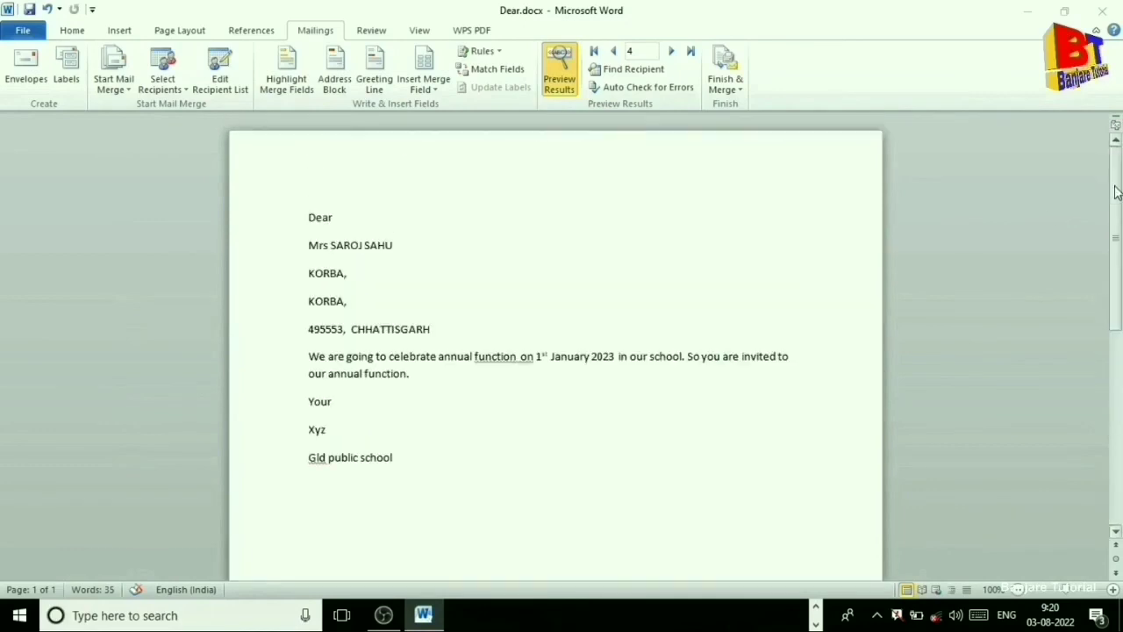
pyautogui.click(559, 72)
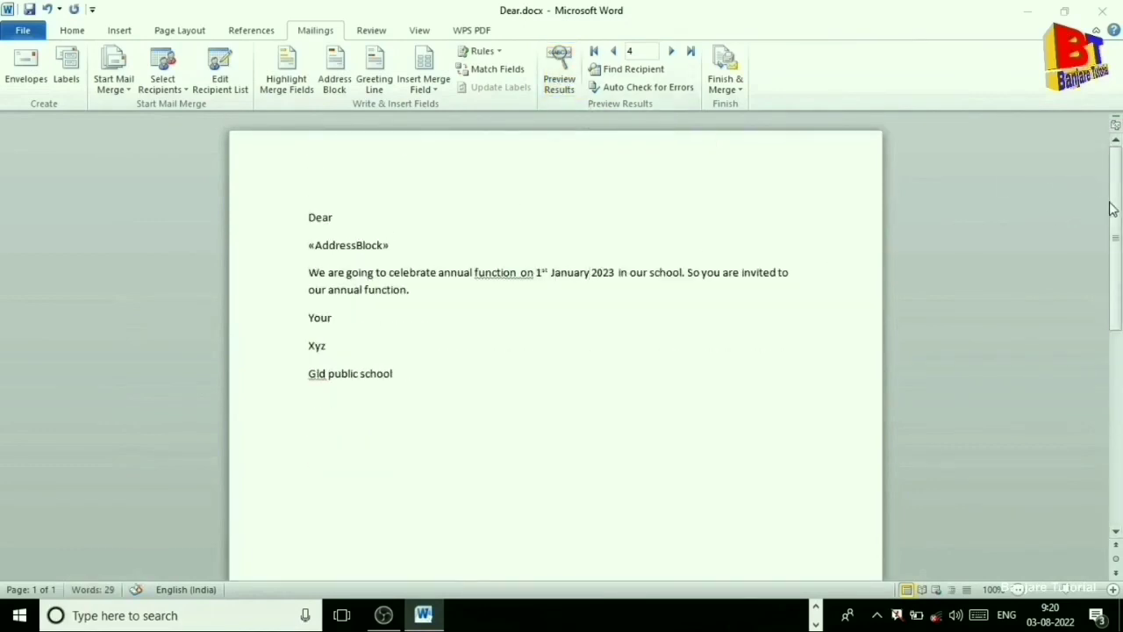
pyautogui.moveTo(1116, 185); pyautogui.dragTo(1120, 173)
# Step: Finish & Merge to Edit Individual Documents with All records into a new document
pyautogui.click(725, 70)
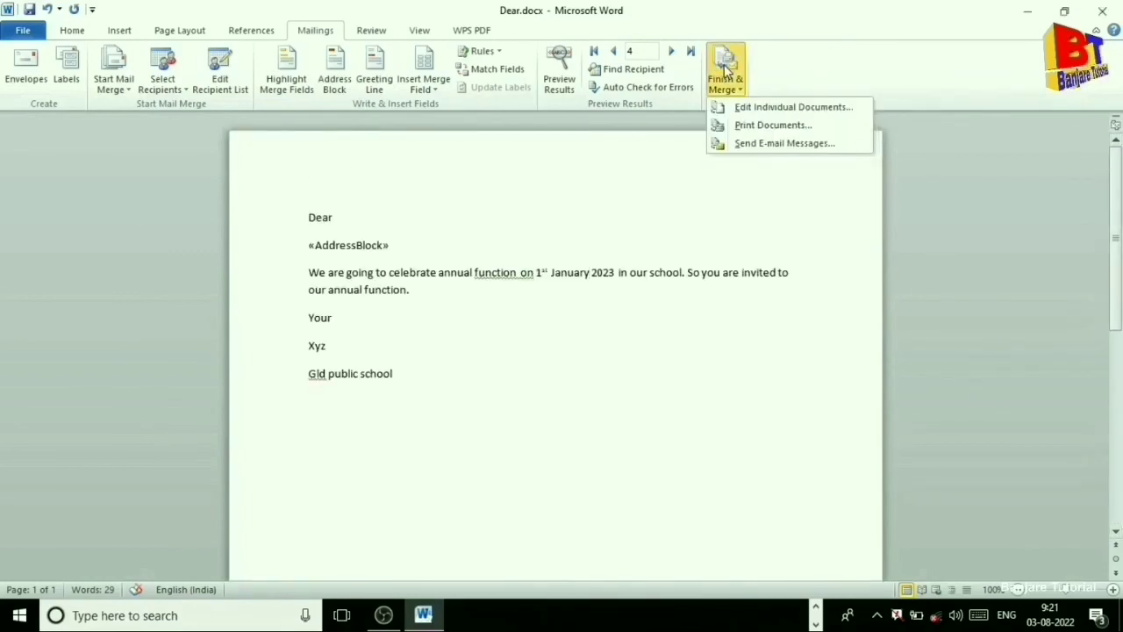
pyautogui.click(740, 90)
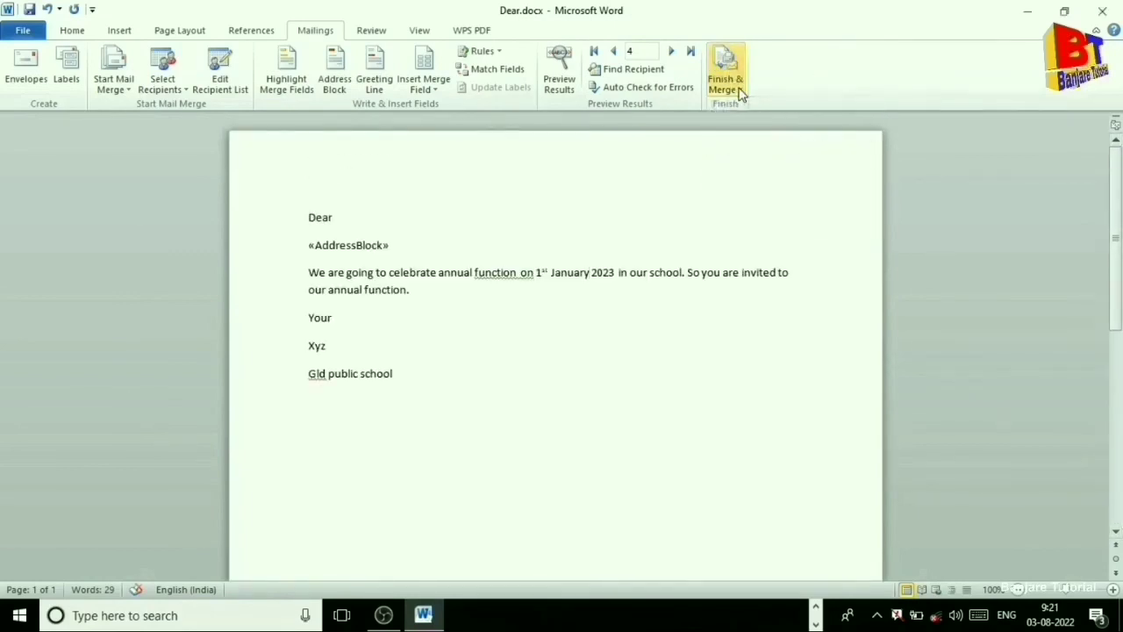
pyautogui.click(740, 91)
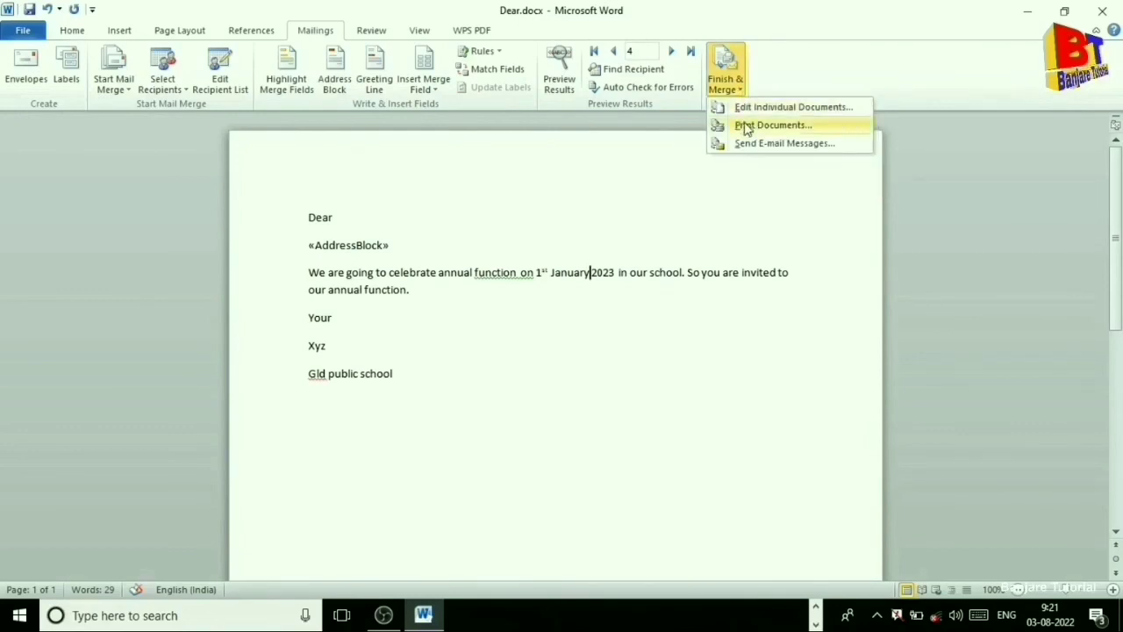
pyautogui.click(765, 107)
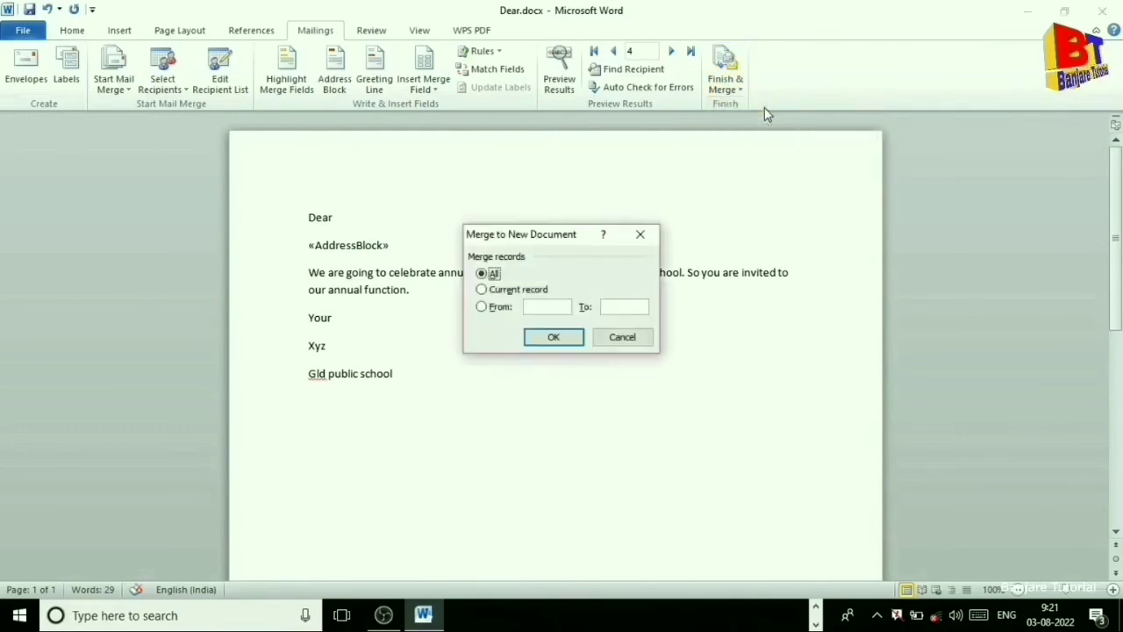
pyautogui.click(553, 336)
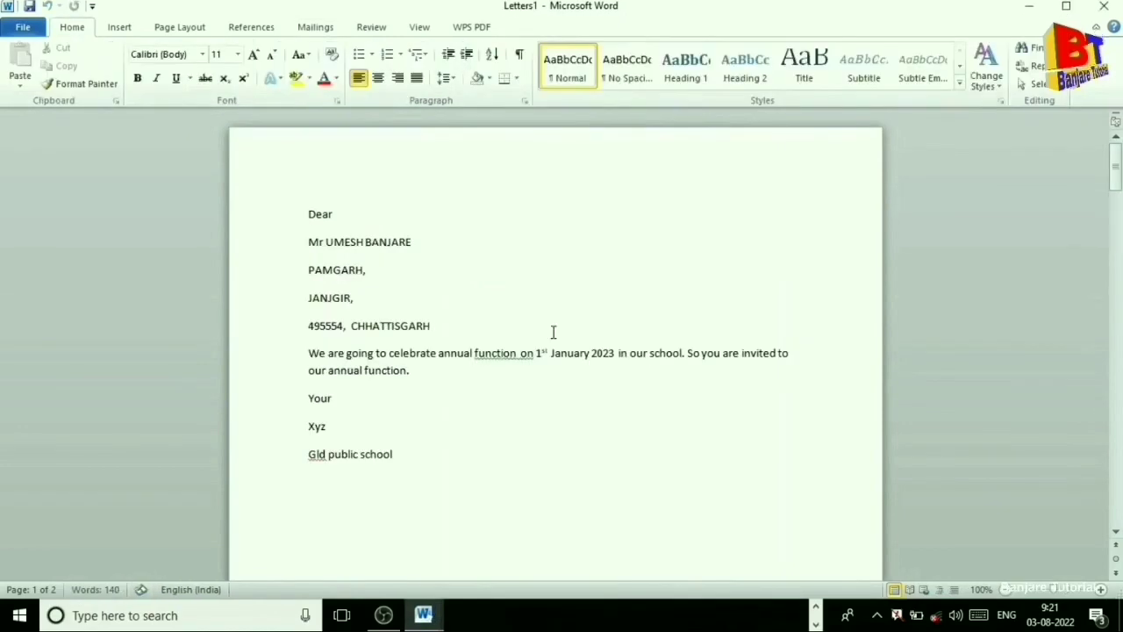
# Step: Scroll through the four merged Letters1 pages, then close the Letters1 window
pyautogui.moveTo(1116, 171); pyautogui.dragTo(1113, 301)
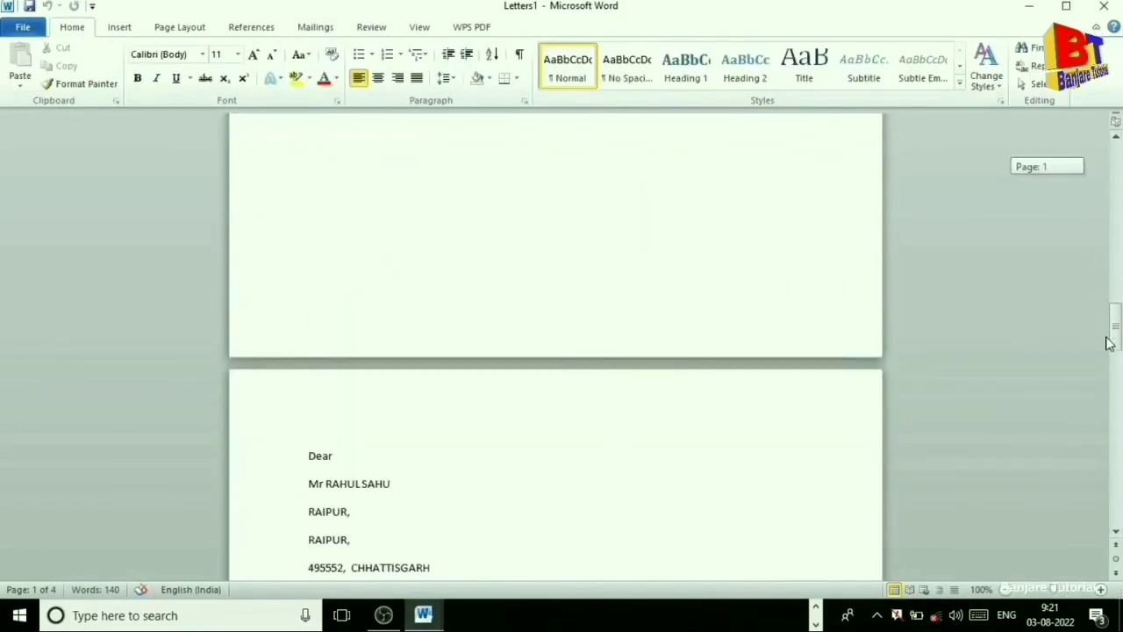
pyautogui.moveTo(1113, 301); pyautogui.dragTo(1113, 358)
pyautogui.moveTo(306, 377); pyautogui.dragTo(449, 401)
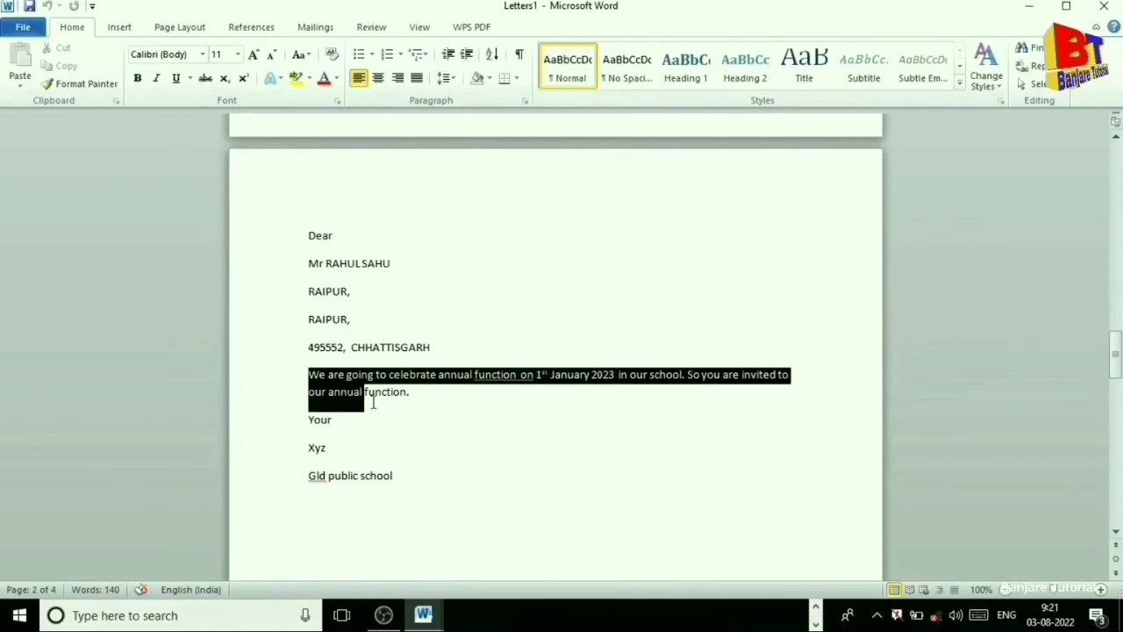
pyautogui.click(448, 408)
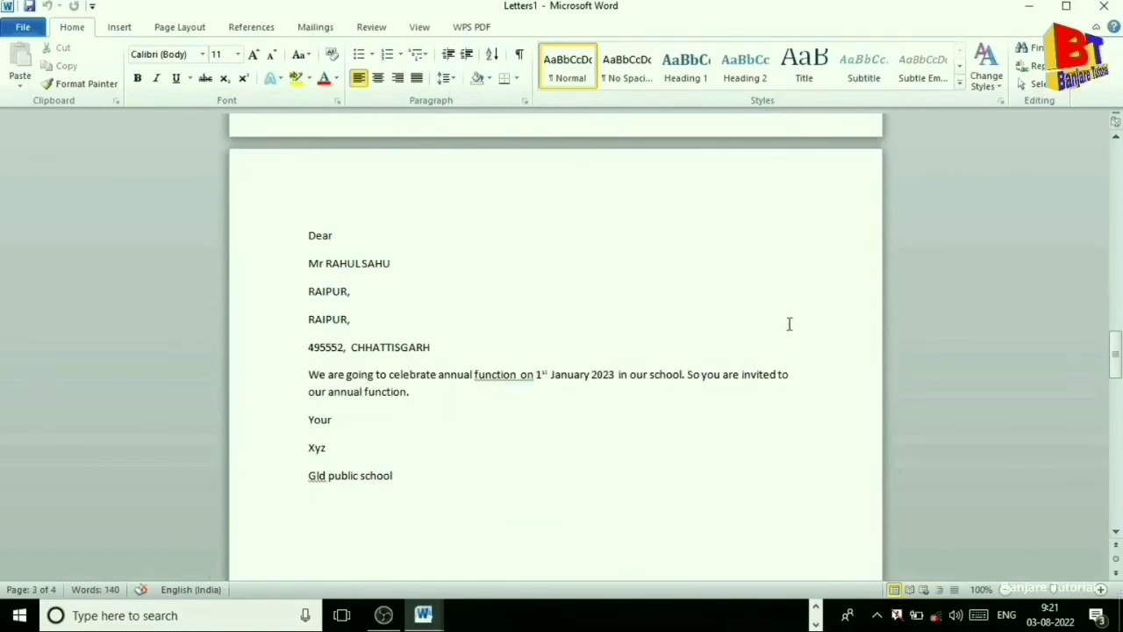
pyautogui.moveTo(1114, 344)
pyautogui.mouseDown()
pyautogui.moveTo(1116, 469)
pyautogui.moveTo(1120, 35)
pyautogui.mouseUp()
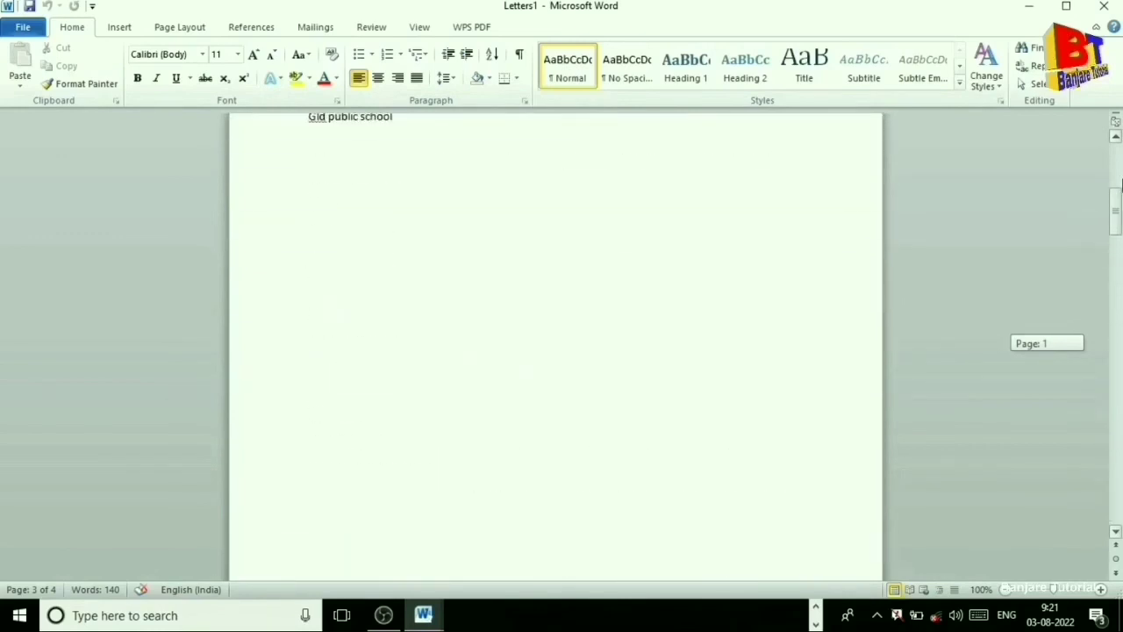
pyautogui.click(1104, 6)
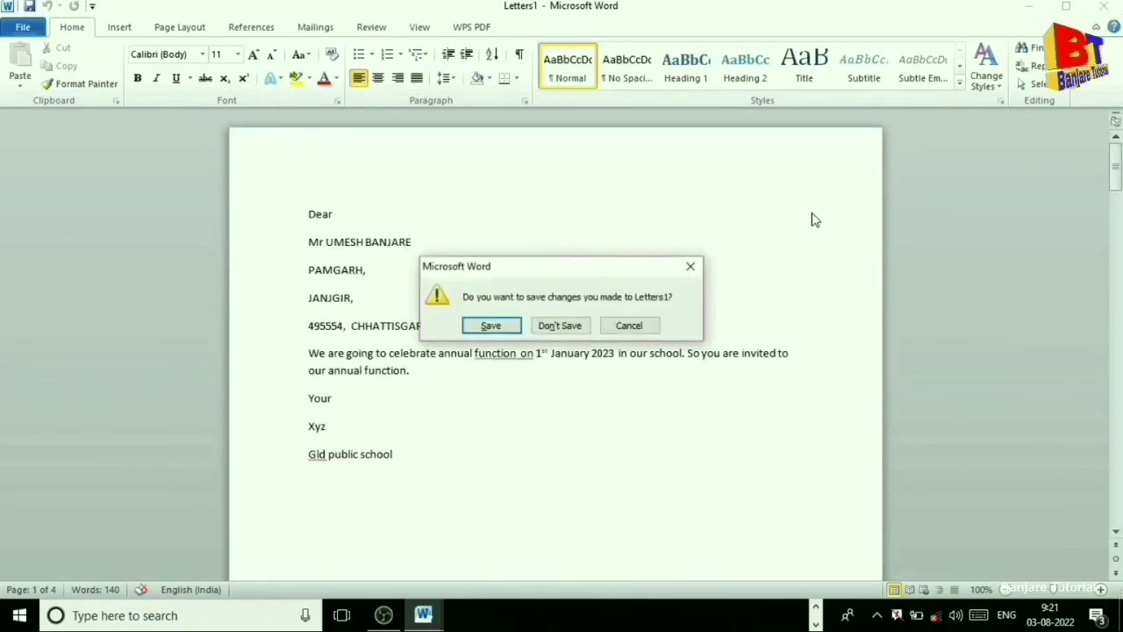
# Step: Save Letters1 as Dear1.docx, then close Dear.docx, saving its changes
pyautogui.click(498, 324)
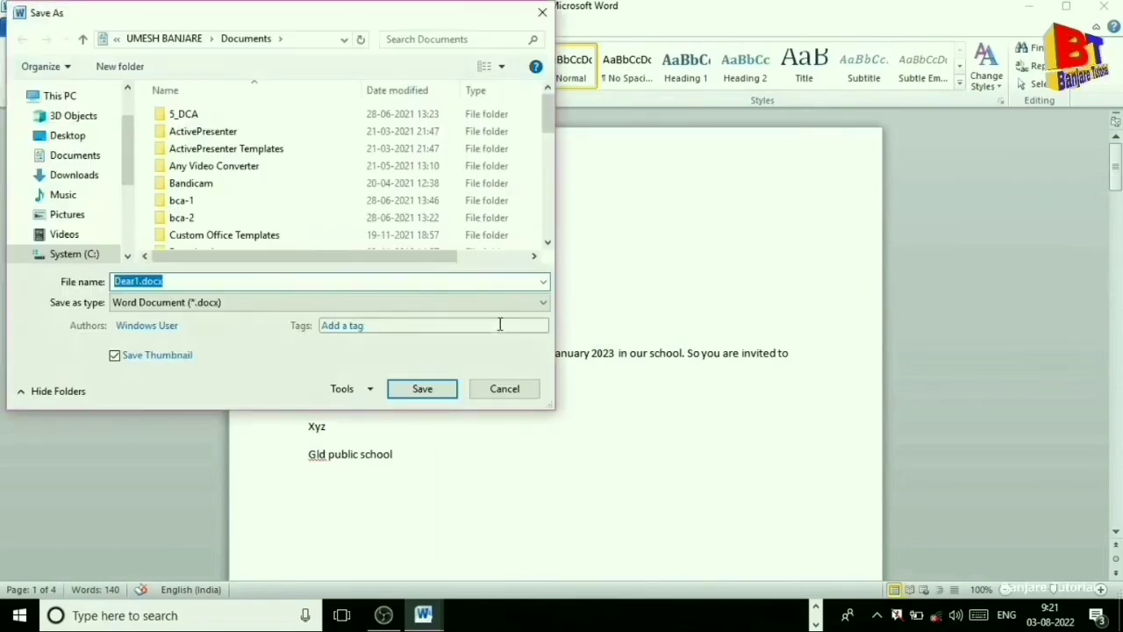
pyautogui.click(420, 390)
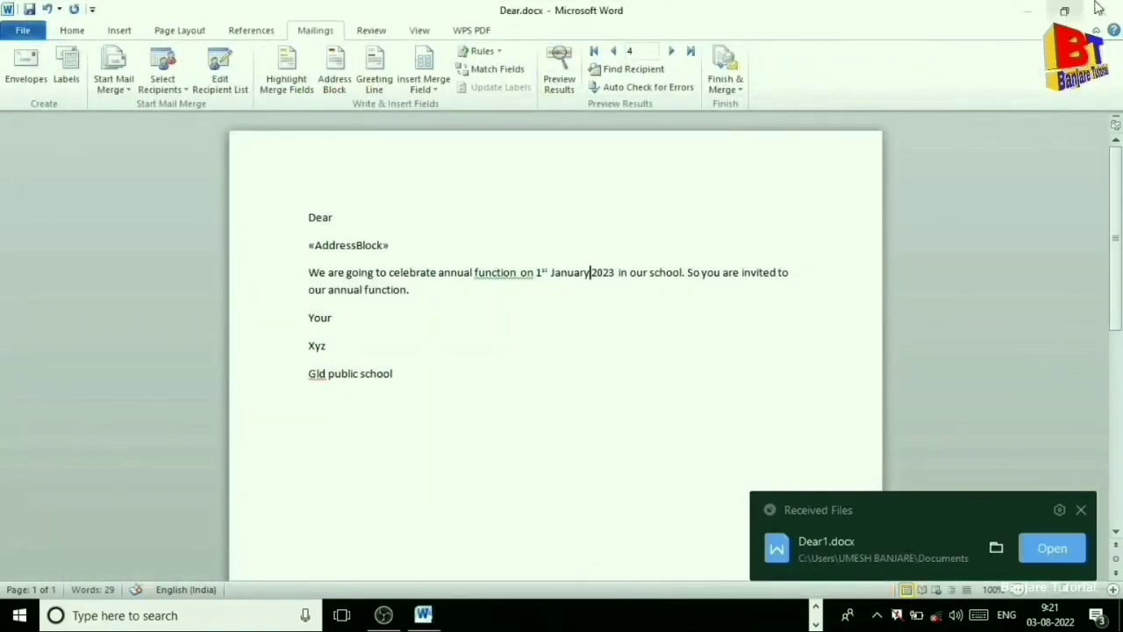
pyautogui.click(1111, 16)
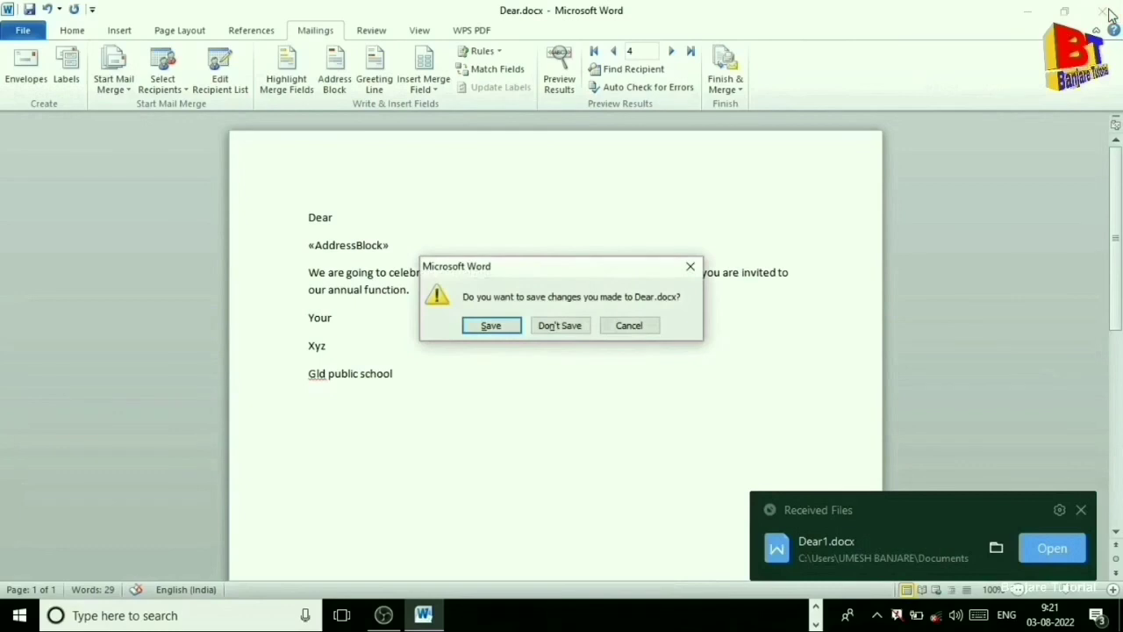
pyautogui.click(491, 326)
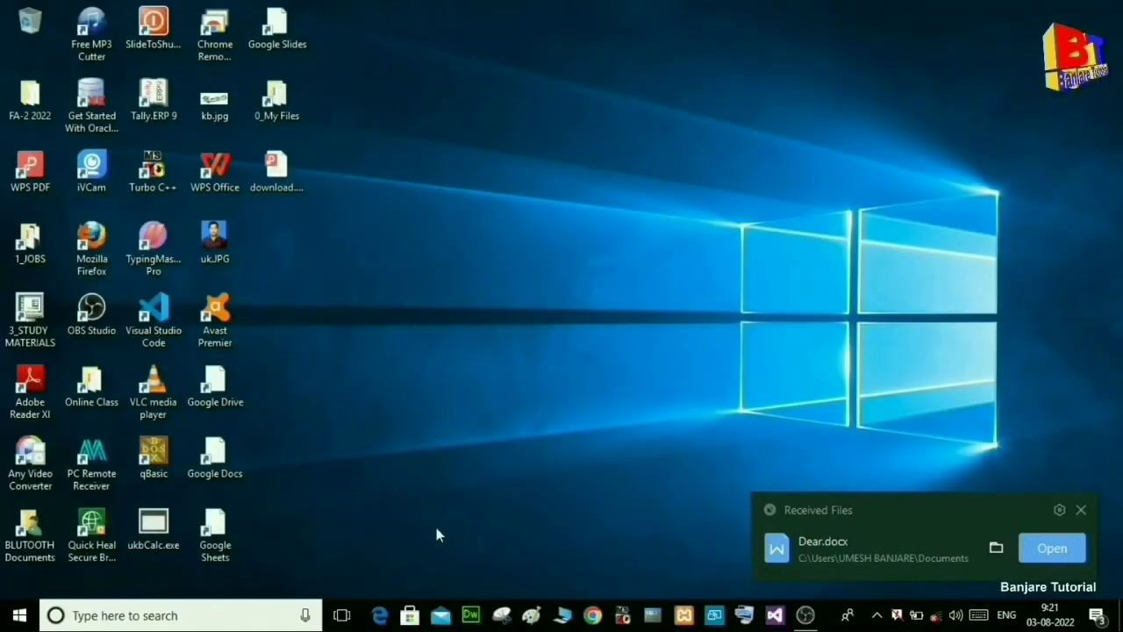